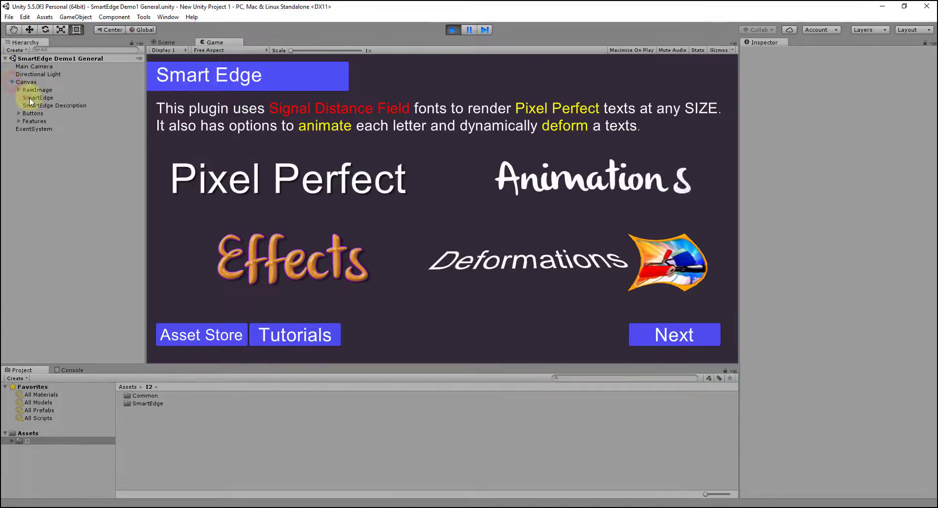
Browse the Smart Edge demo scenes from the General demo through Presets and Pixel Perfect to the Batching demo
click(29, 98)
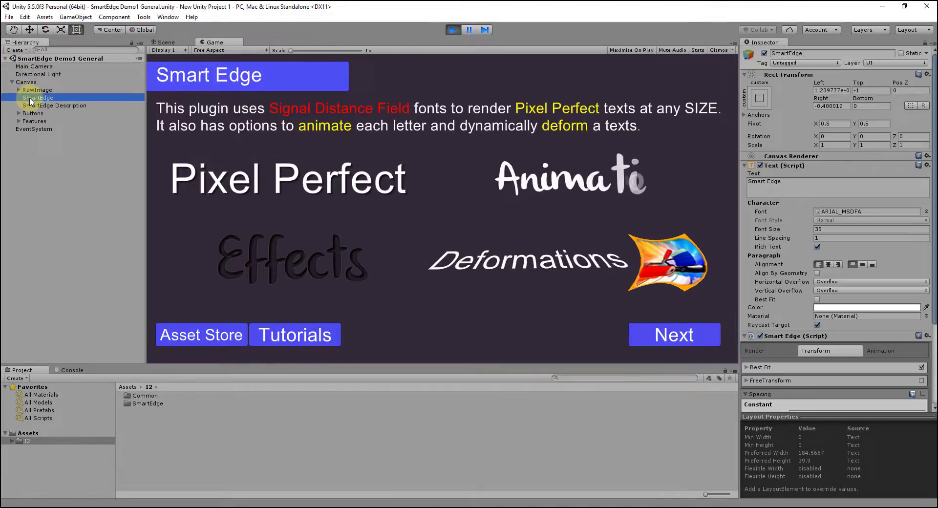
click(674, 335)
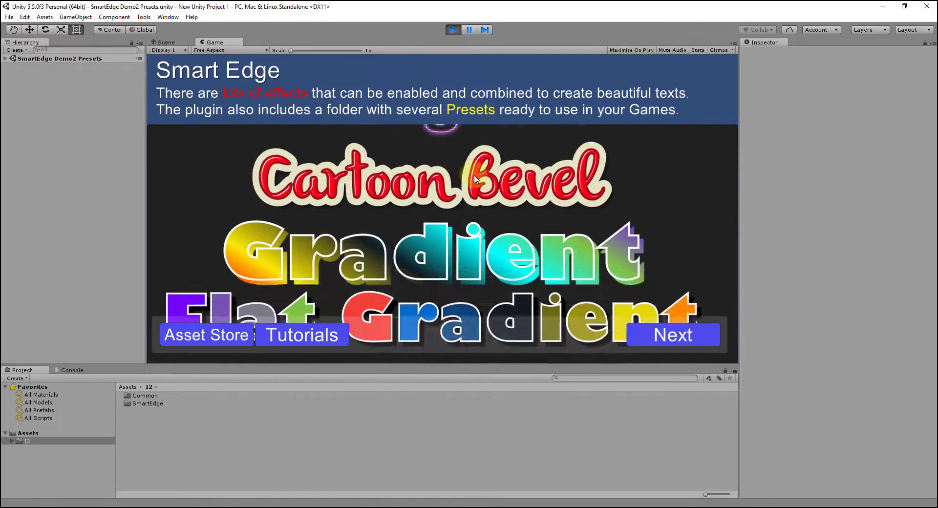
click(674, 340)
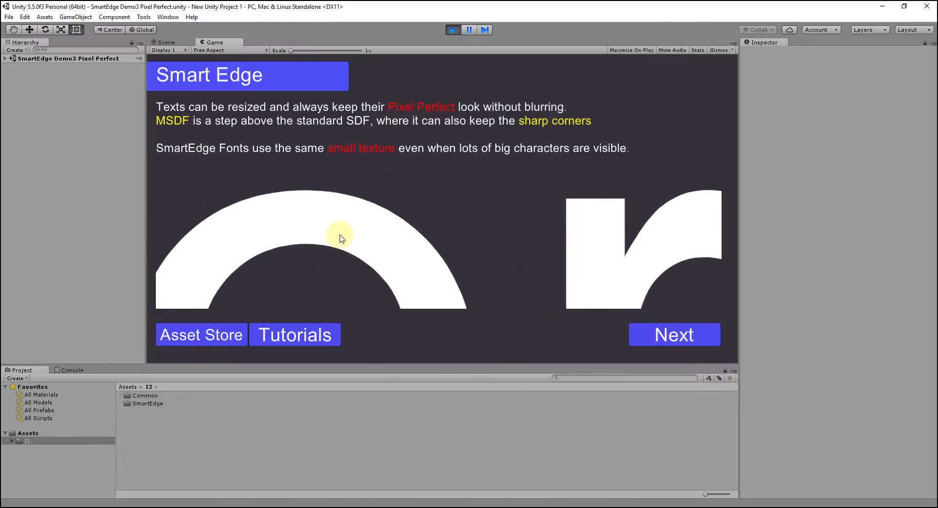
click(660, 337)
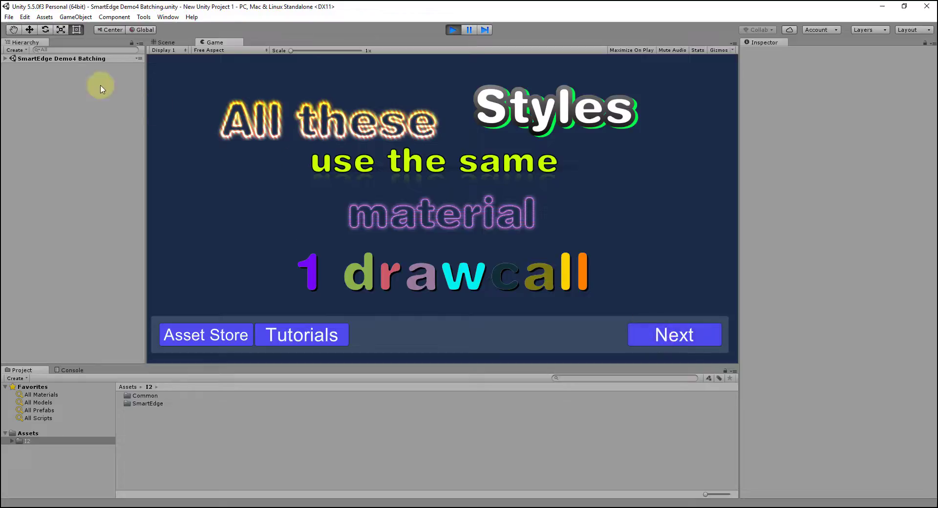
Inspect the Text and Smart Edge component settings of the "use the same" text object in the Batching demo
click(6, 59)
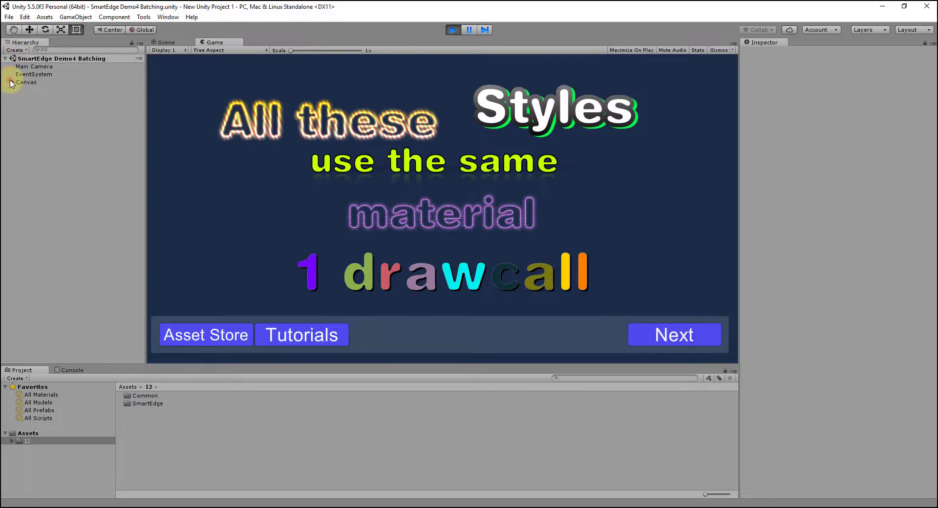
click(12, 82)
click(44, 98)
scroll(797, 267, down, 6)
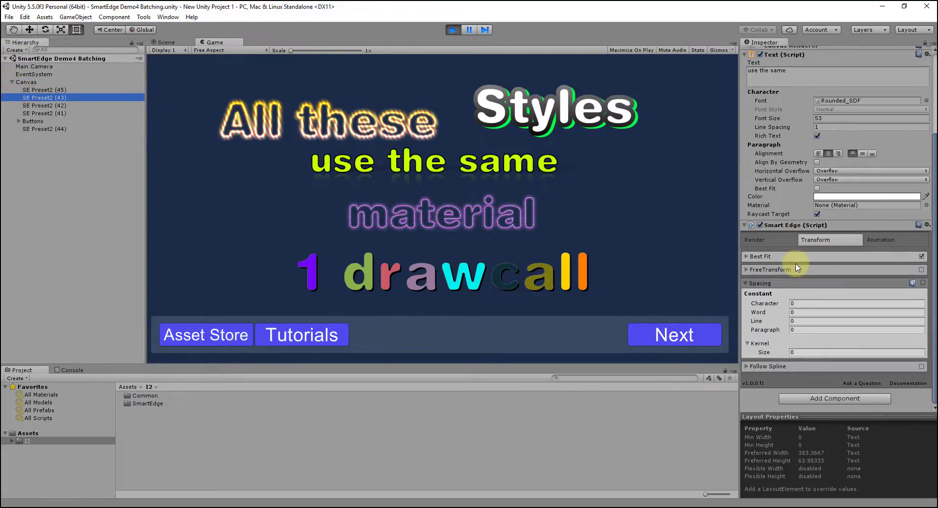
scroll(798, 268, up, 3)
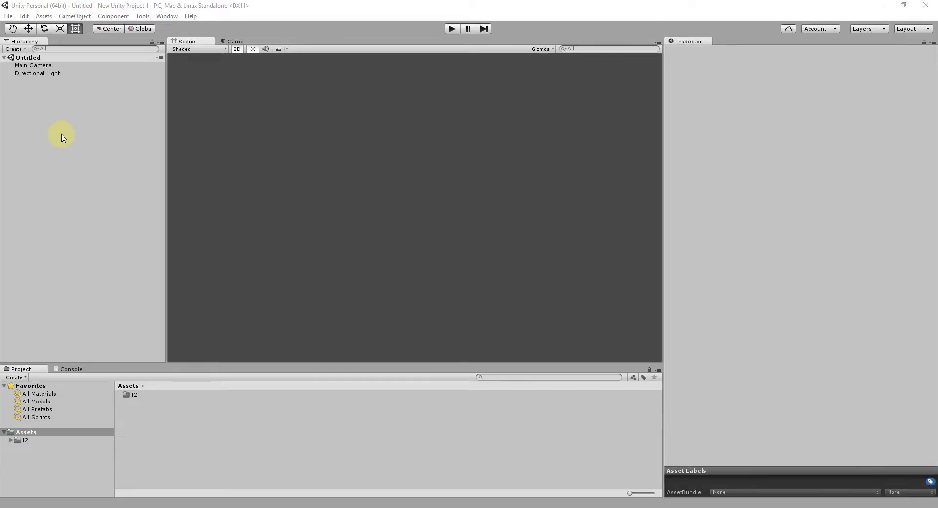
Create a UI Text object in the untitled scene and frame it in the Scene view
right_click(62, 137)
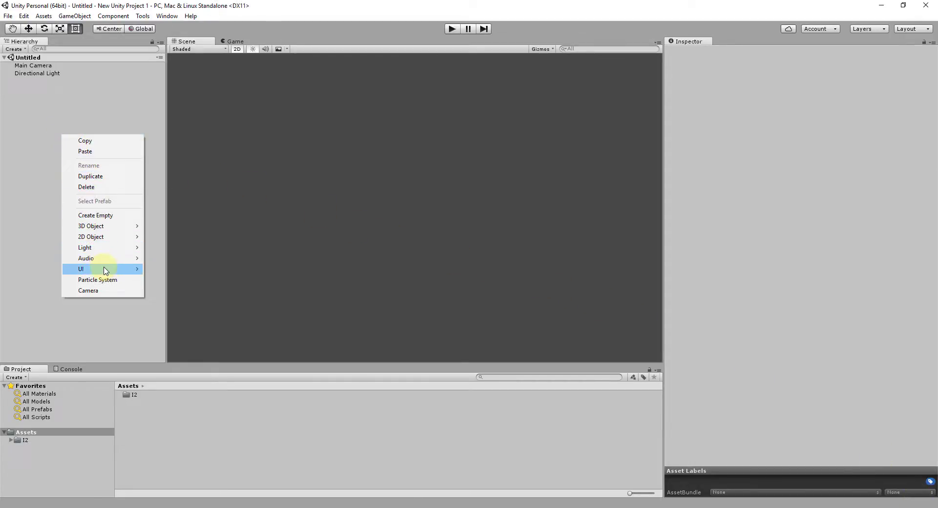
mouse_move(105, 270)
click(183, 269)
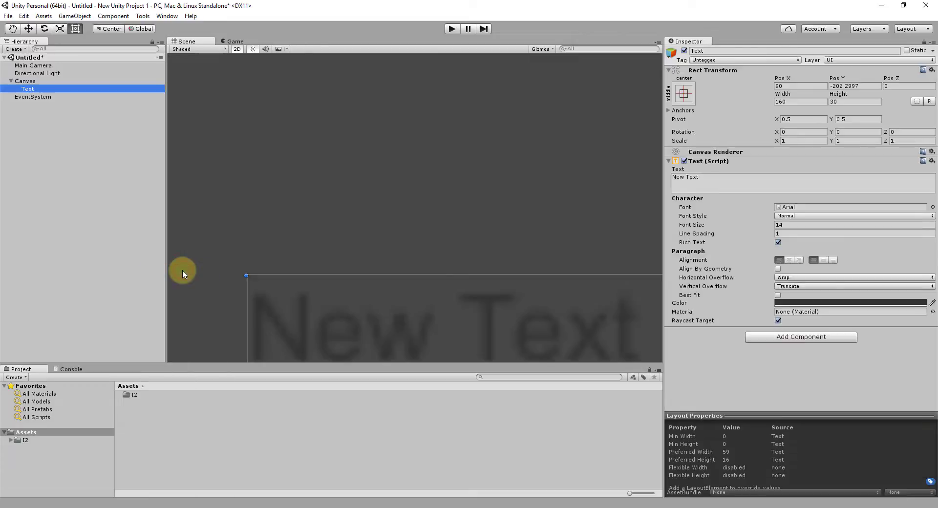
double_click(28, 90)
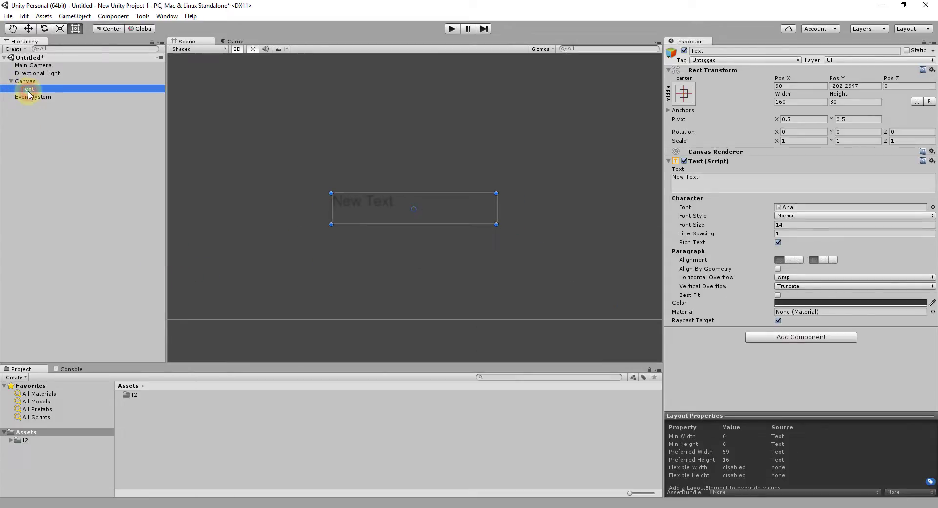
scroll(379, 213, up, 2)
drag(379, 213, 398, 225)
middle_drag(397, 225, 396, 230)
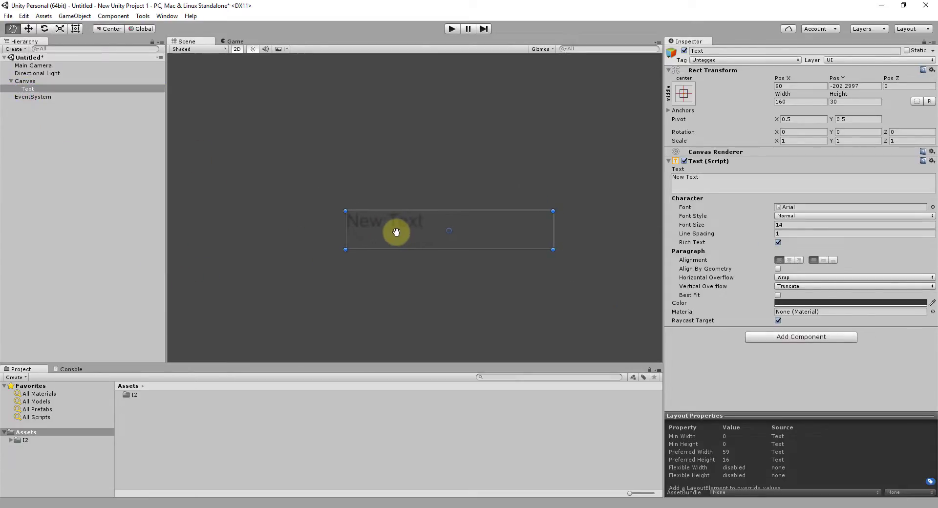
scroll(396, 231, up, 2)
Set the new text's color to white (FFFFFFFF)
click(820, 304)
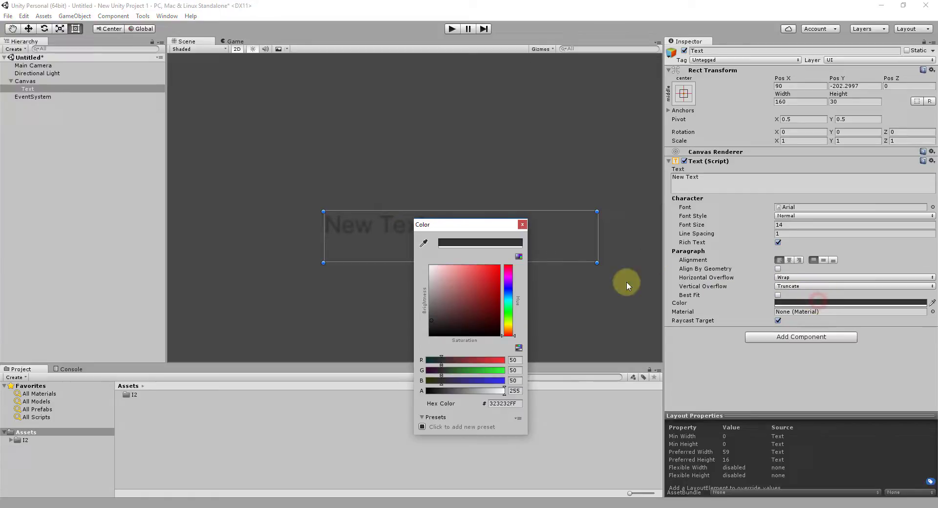
drag(459, 282, 414, 265)
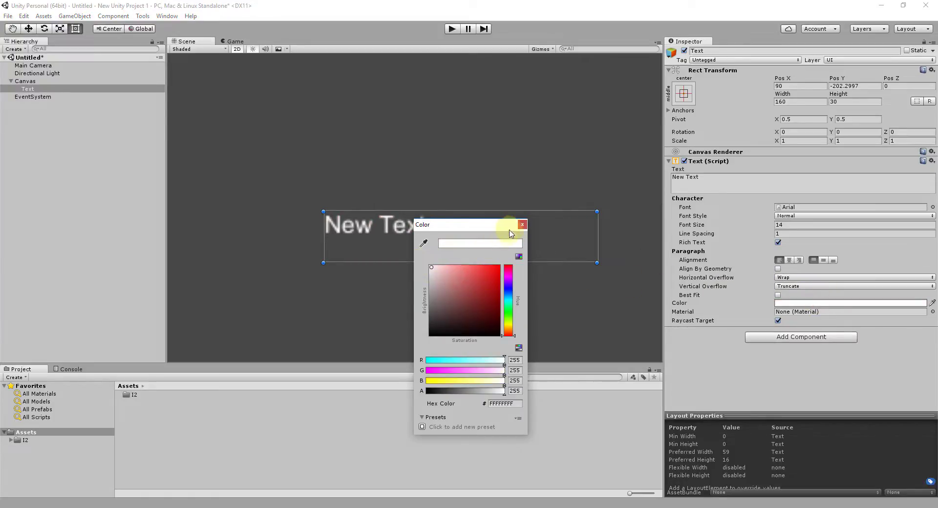
click(522, 225)
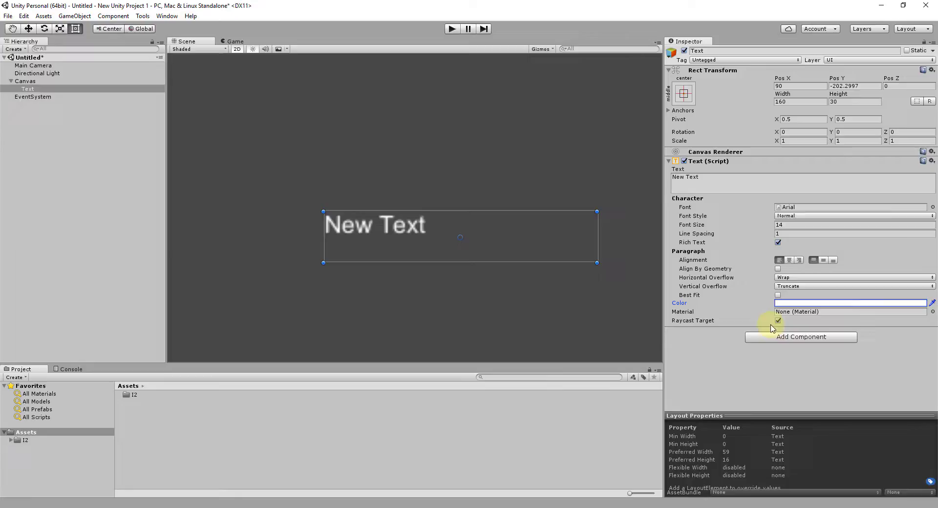
Add the I2 Smart Edge component to the Text object and collapse its Text script settings
click(786, 337)
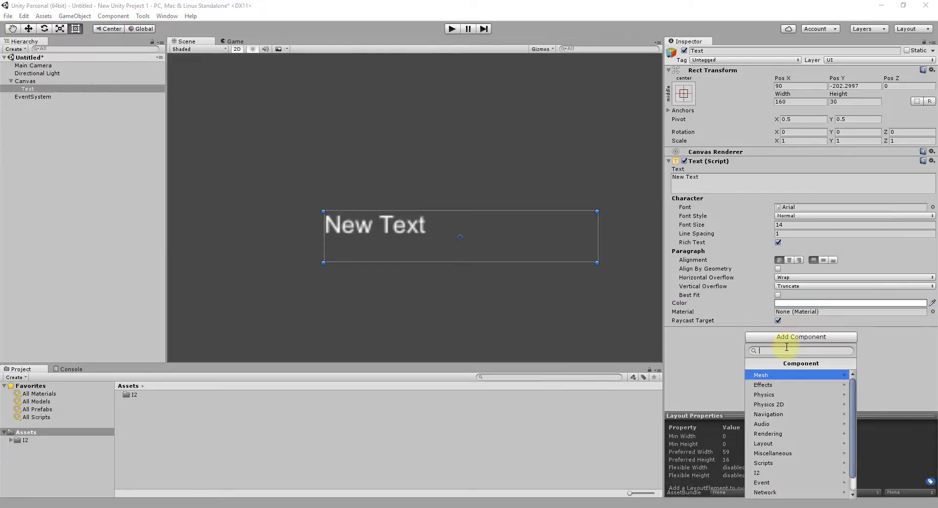
click(767, 473)
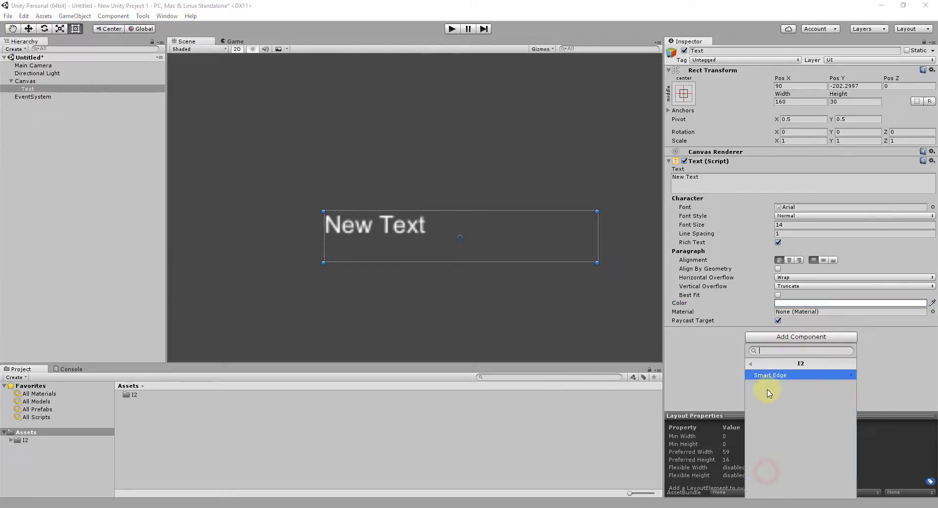
click(776, 375)
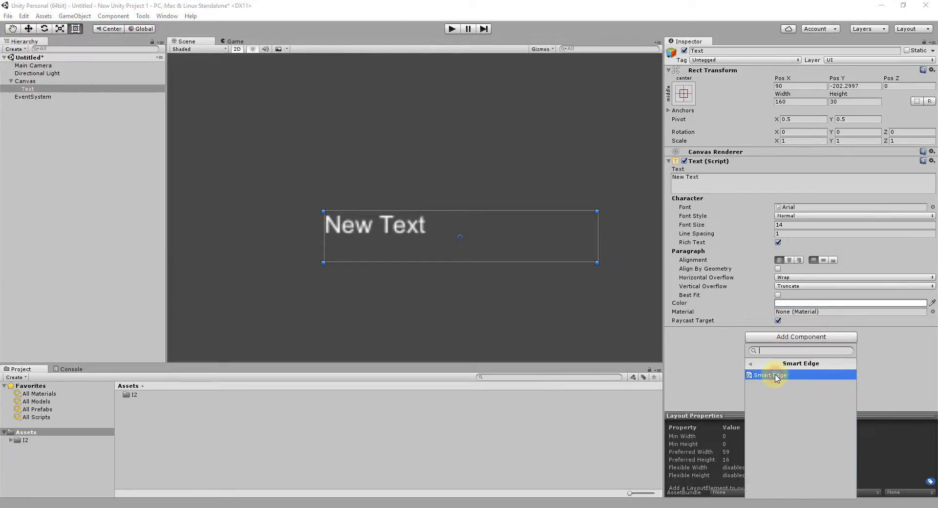
click(802, 376)
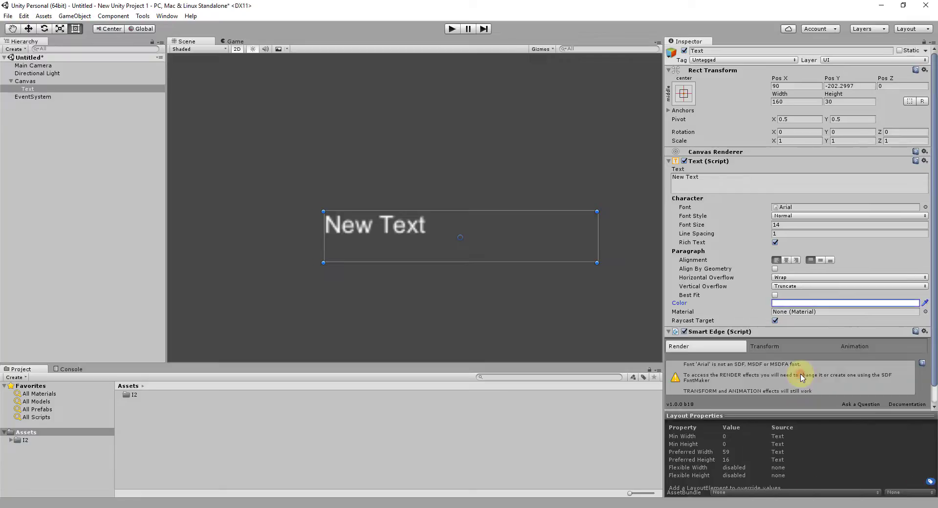
click(669, 161)
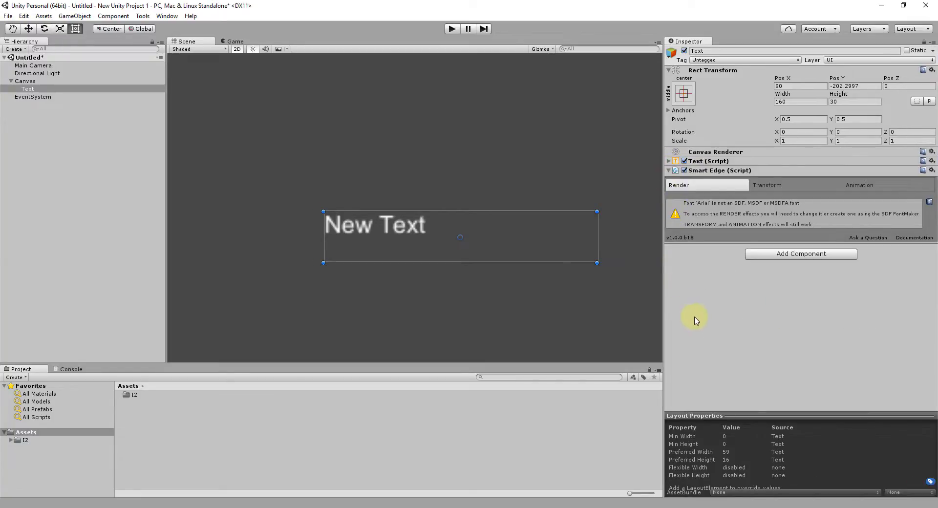
Enable Best Fit among Smart Edge's Transform effects so the text scales to its rectangle
click(776, 186)
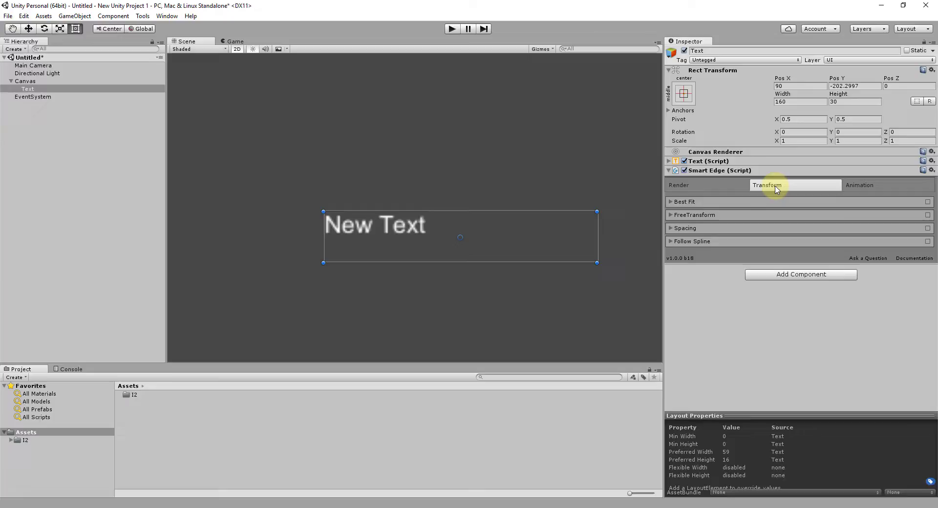
click(907, 203)
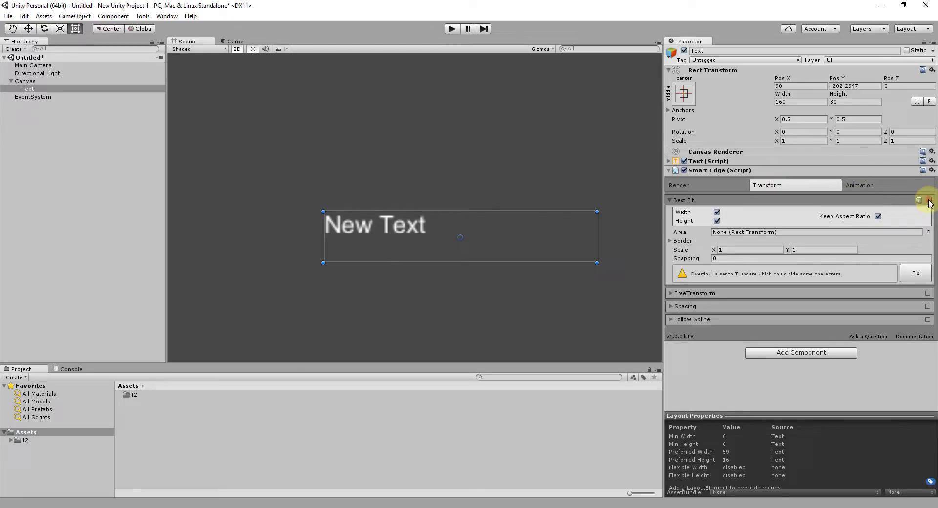
click(930, 201)
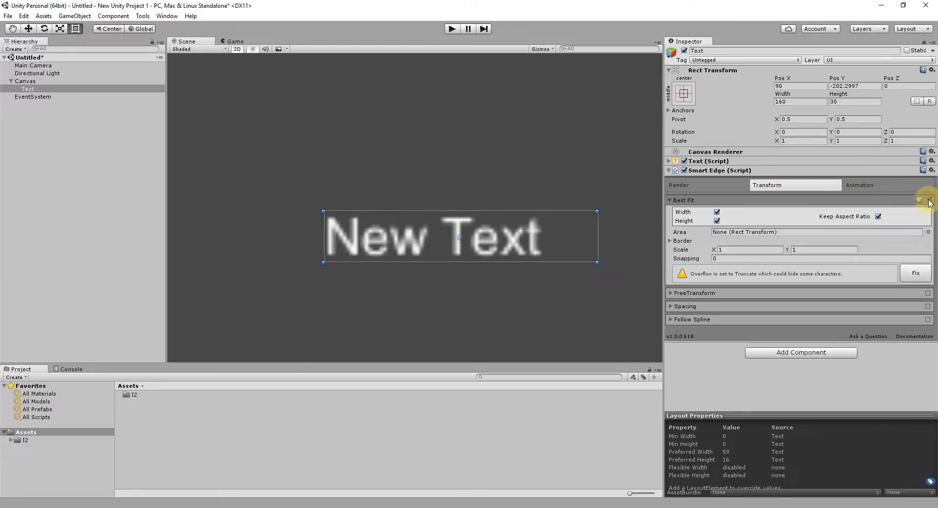
Switch Best Fit's Keep Aspect Ratio off and back on to compare the text's proportions, and collapse Best Fit
click(879, 218)
click(878, 217)
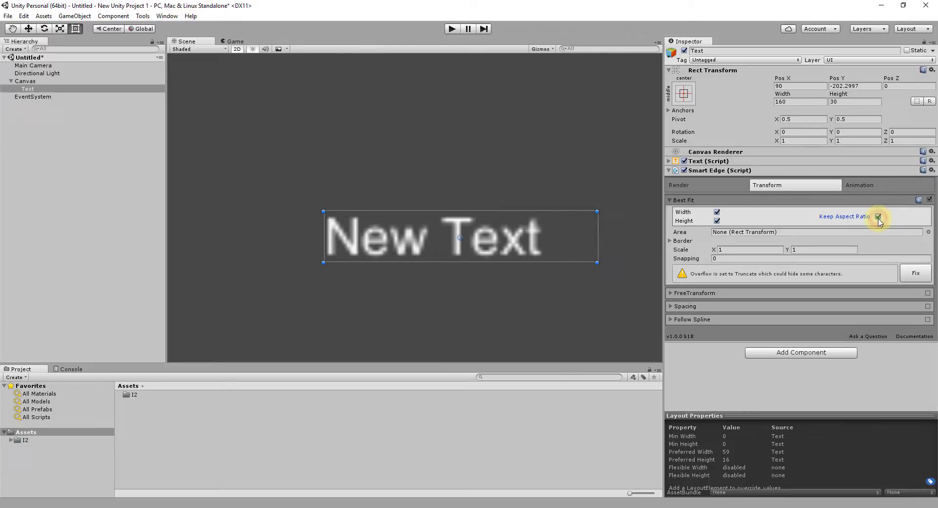
click(879, 217)
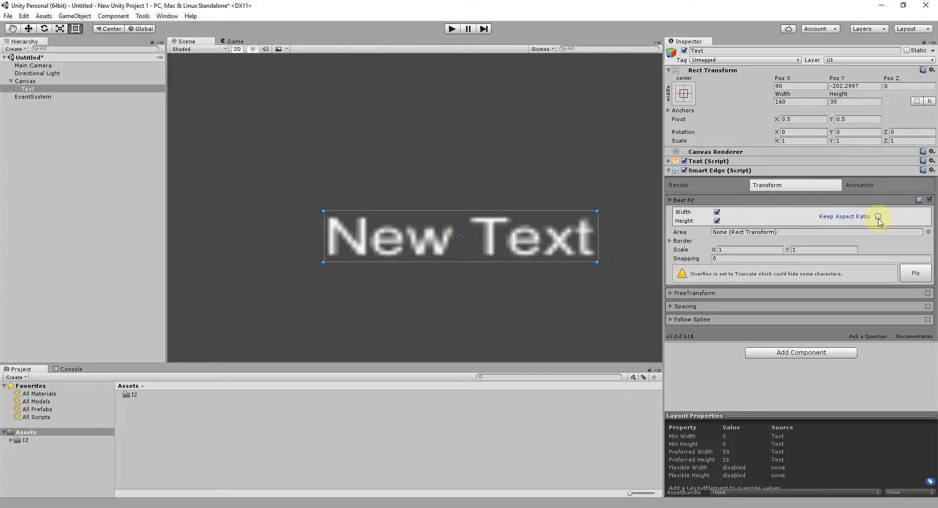
click(879, 217)
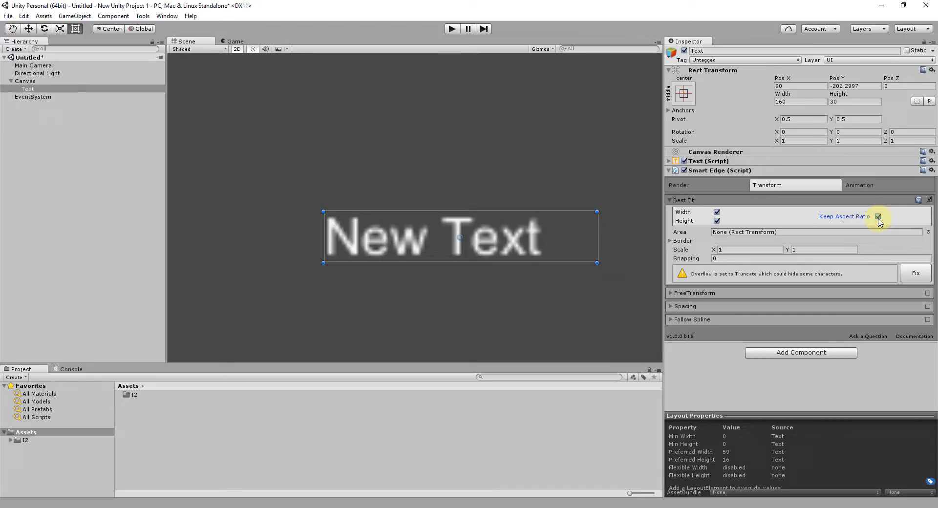
click(694, 201)
Enable a Custom FreeTransform and bend the text's upper and lower boundary curves upward into an arch
click(696, 216)
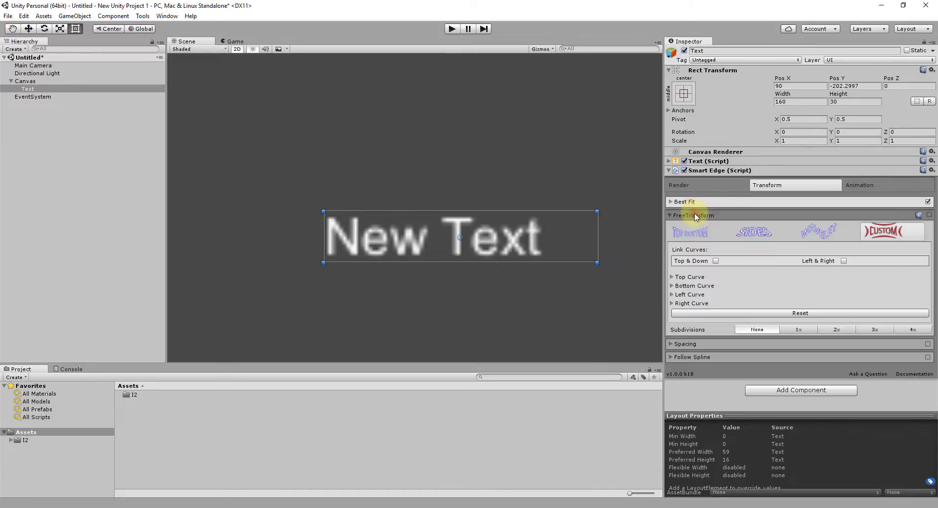
click(880, 232)
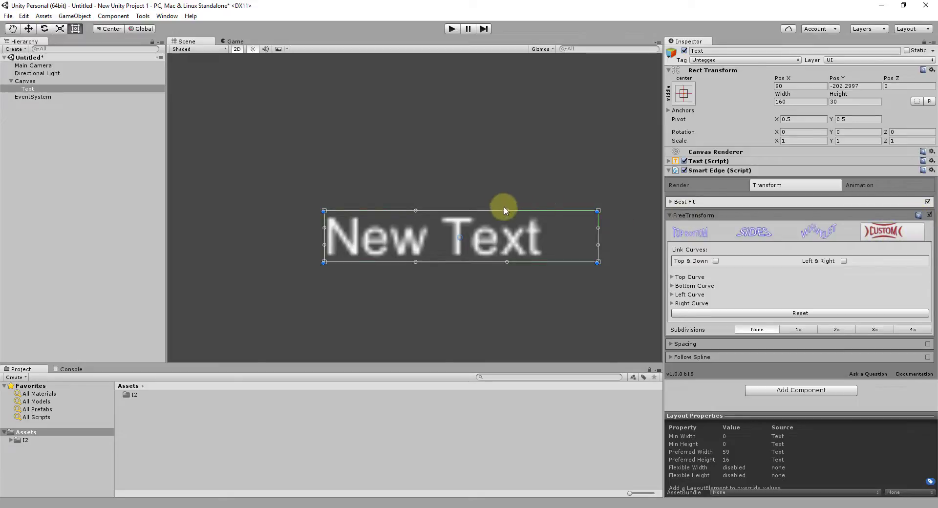
drag(506, 211, 506, 175)
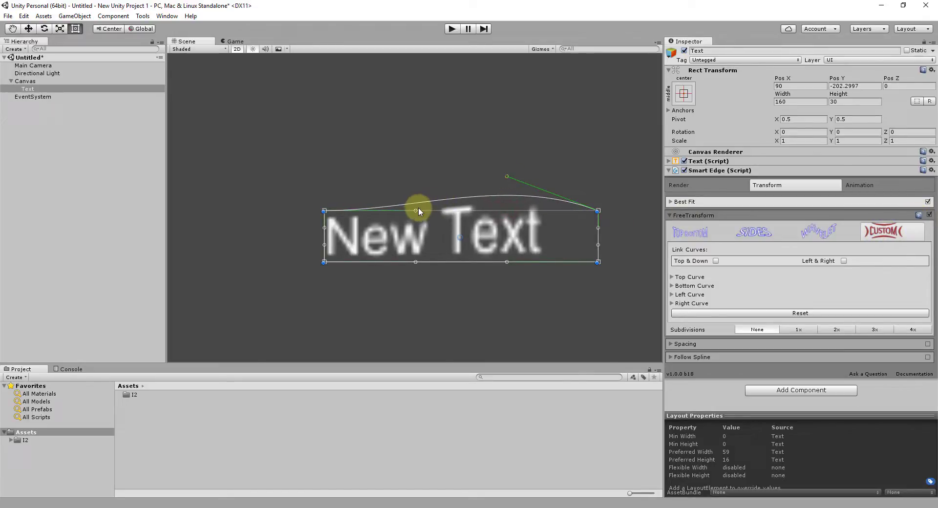
drag(415, 209, 414, 178)
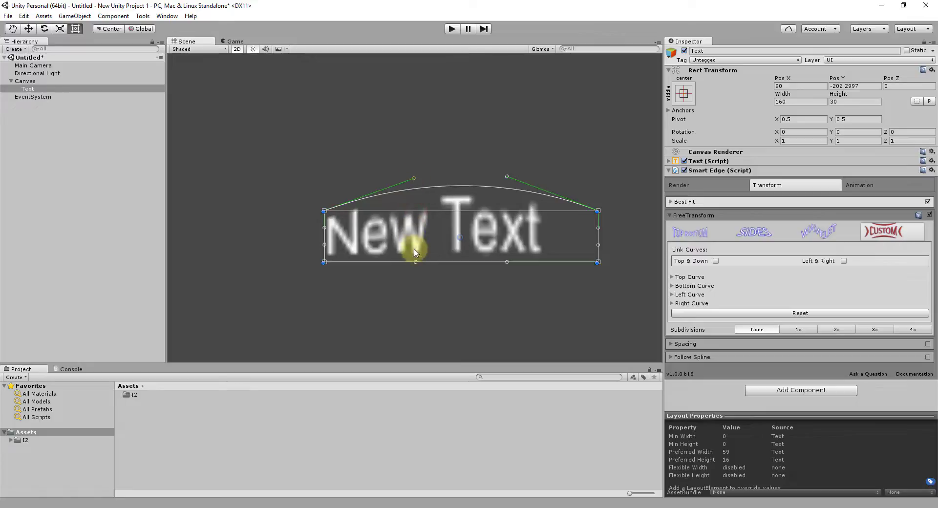
drag(416, 262, 415, 227)
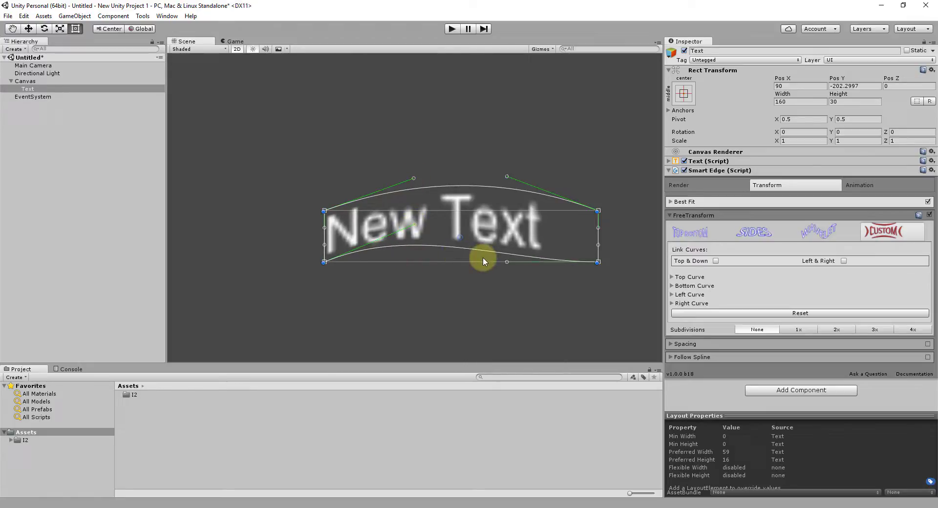
drag(504, 262, 506, 237)
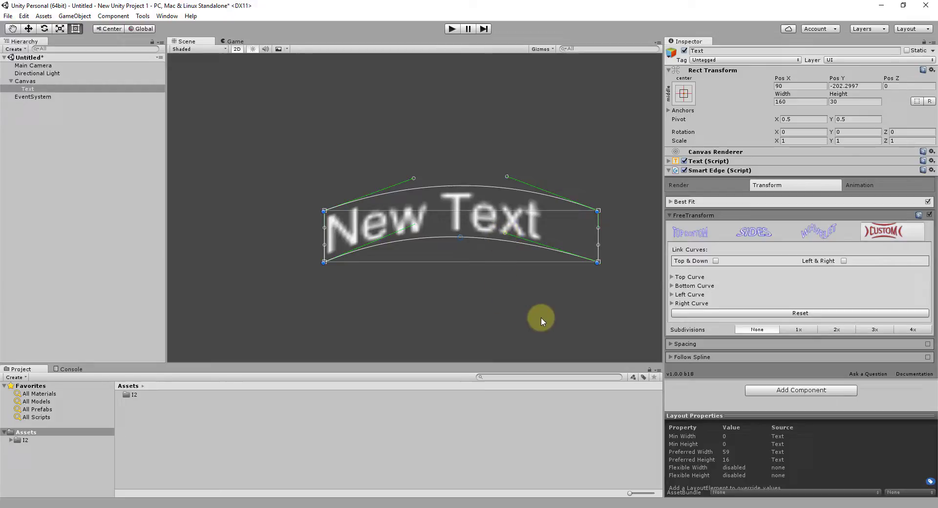
Try the Top Bottom FreeTransform with a top value of 0.349 applied to the border, and disable FreeTransform
click(689, 234)
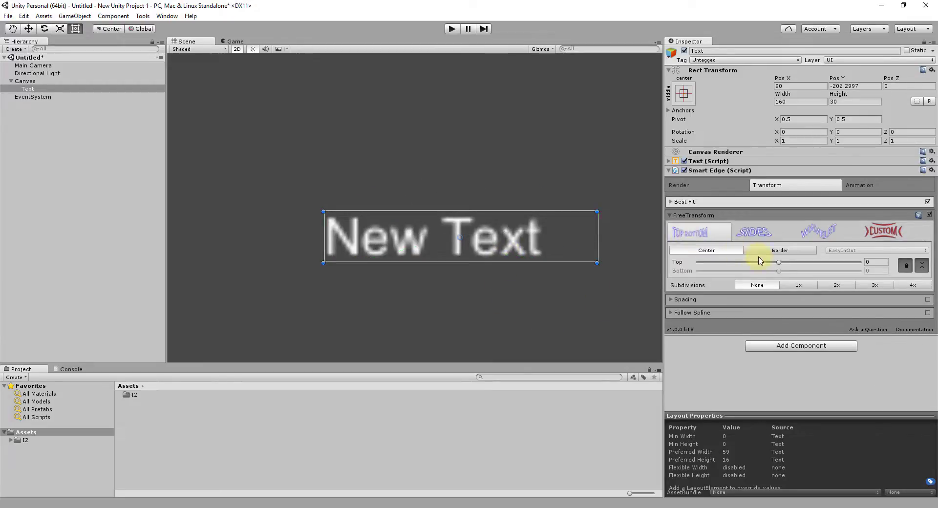
drag(779, 266, 807, 263)
click(780, 252)
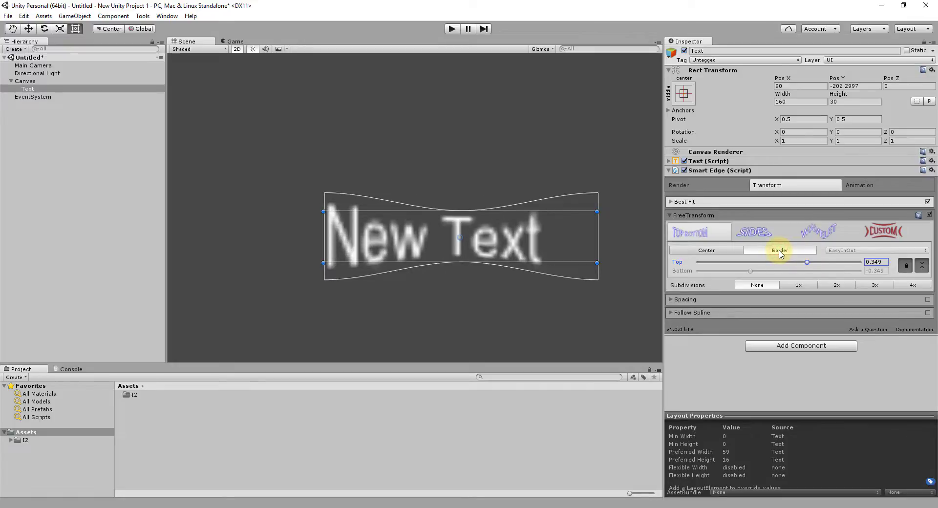
click(930, 215)
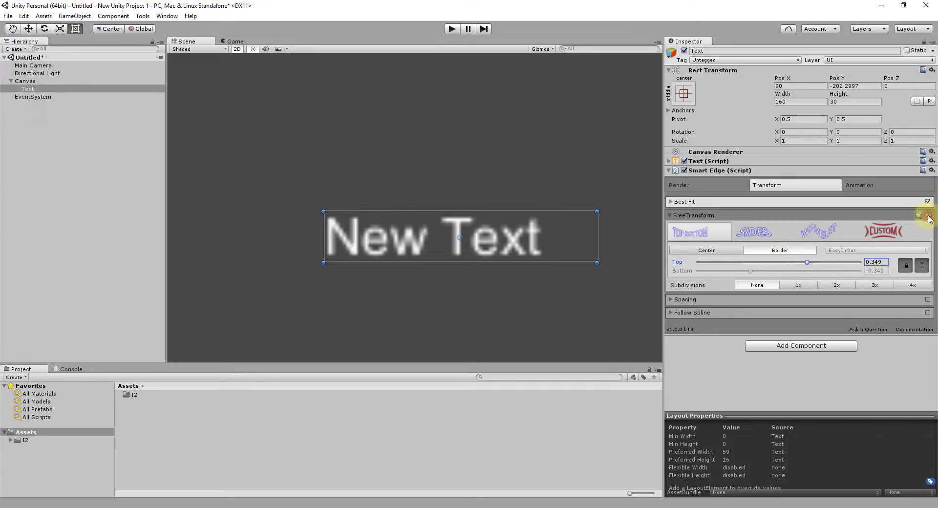
Collapse FreeTransform and enable Smart Edge's Spacing with Word spacing 0.39 and Character spacing 0.04
click(673, 216)
click(675, 229)
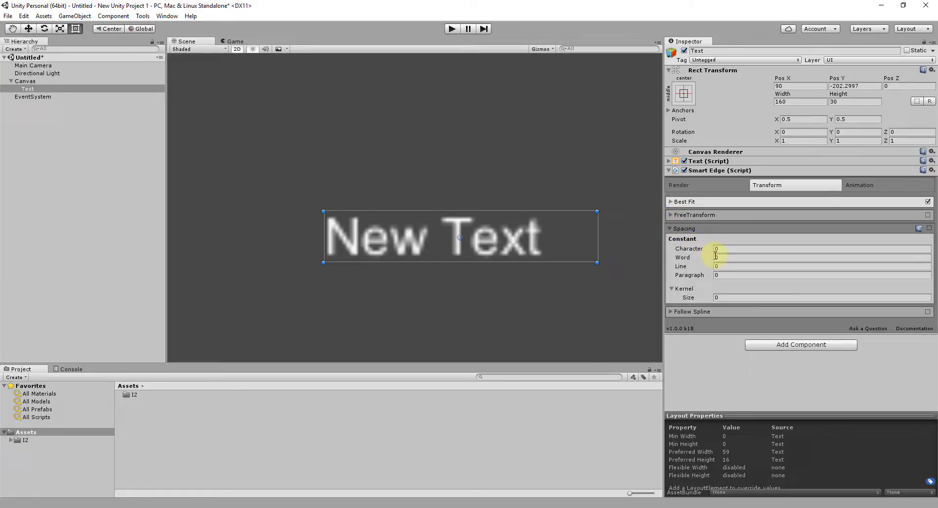
mouse_move(713, 259)
mouse_down()
mouse_move(723, 260)
mouse_move(718, 252)
mouse_up()
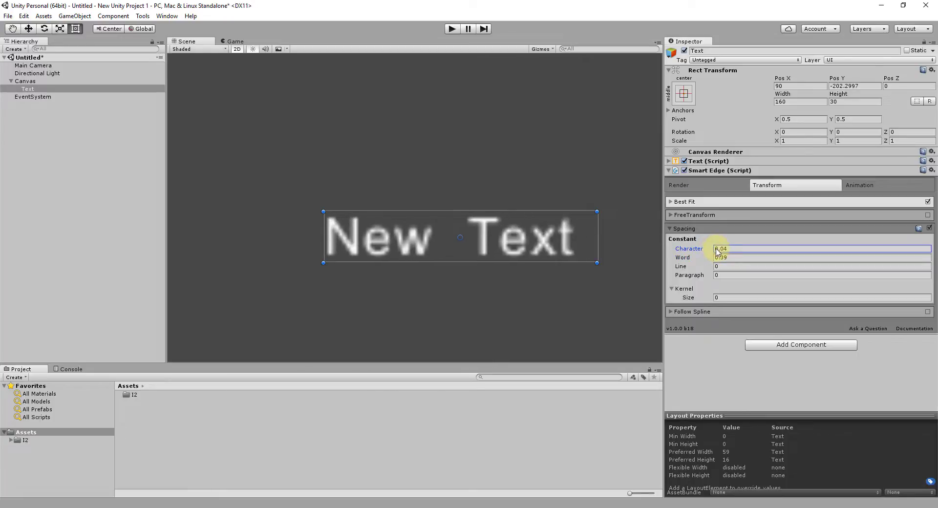
Add one Kernel spacing element for the character pair e and x with an H Space of 0.24
click(720, 298)
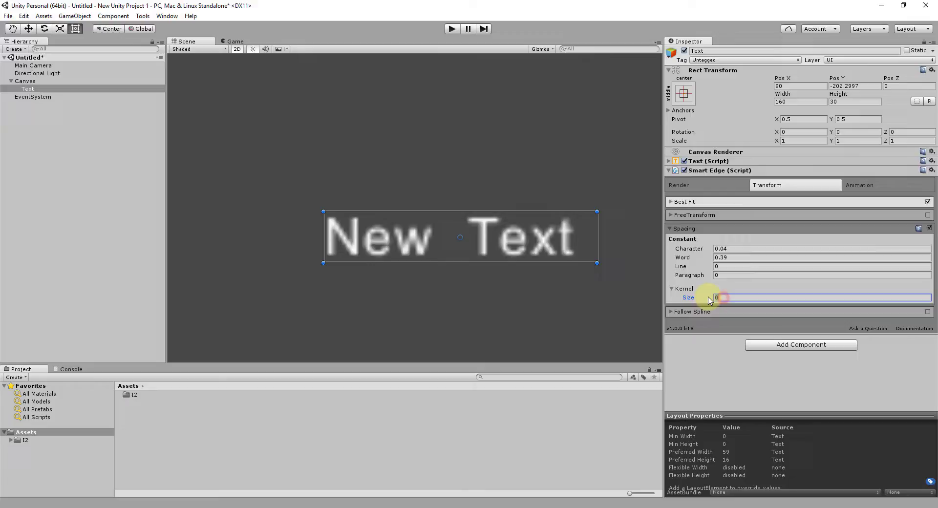
text(1)
key(Return)
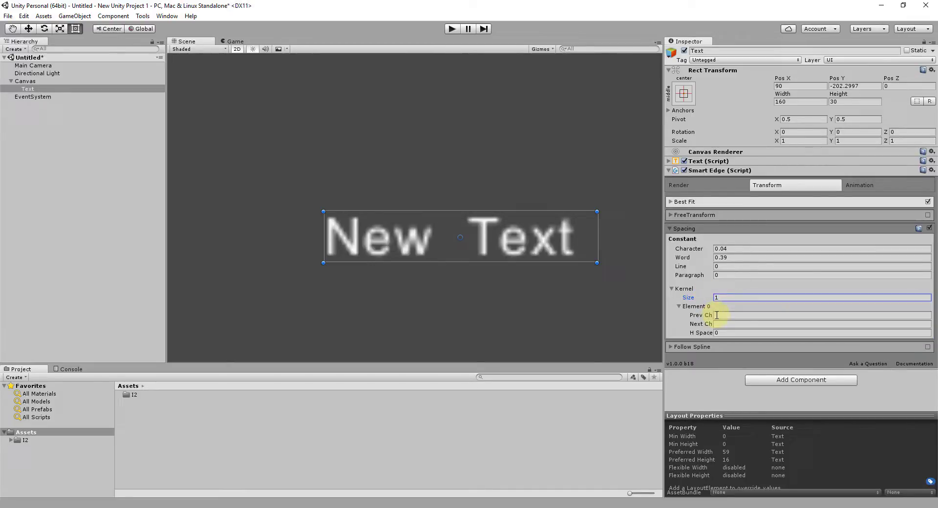
click(717, 315)
text(e)
click(725, 324)
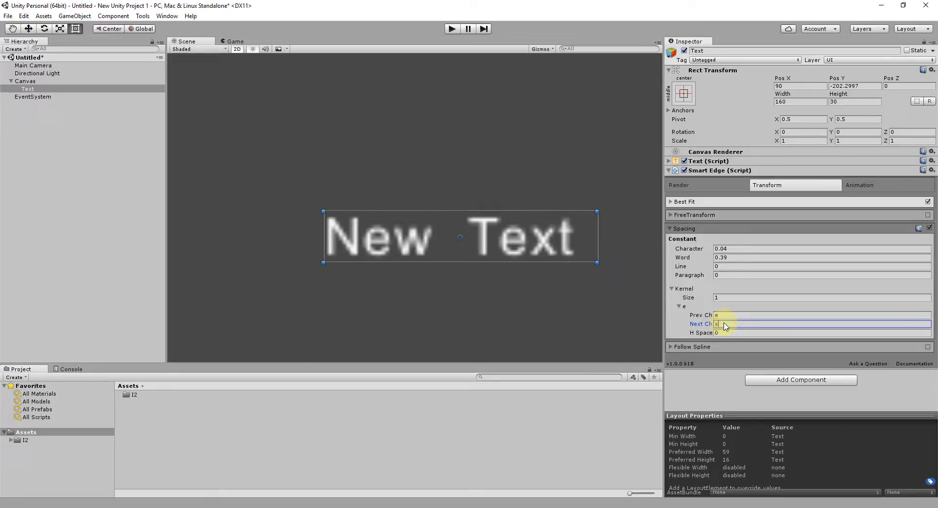
click(718, 334)
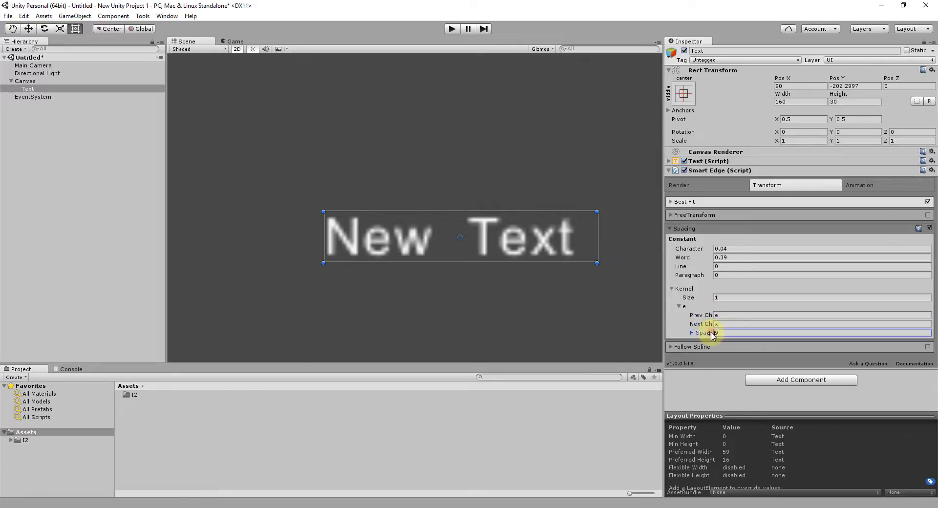
text(0.24)
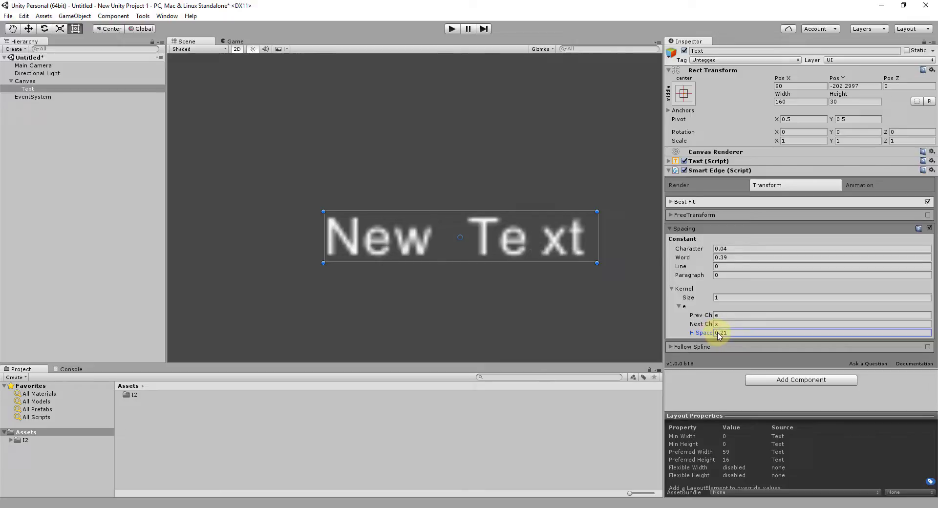
Extend the kernel element's next characters to xw, set its H Space to 0.54, and disable Spacing
click(732, 325)
text(w)
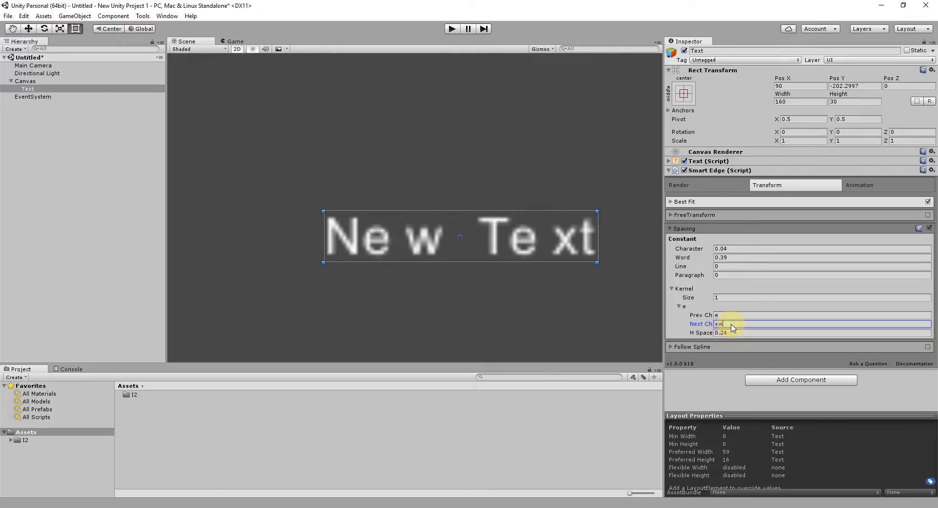
click(715, 333)
text(0)
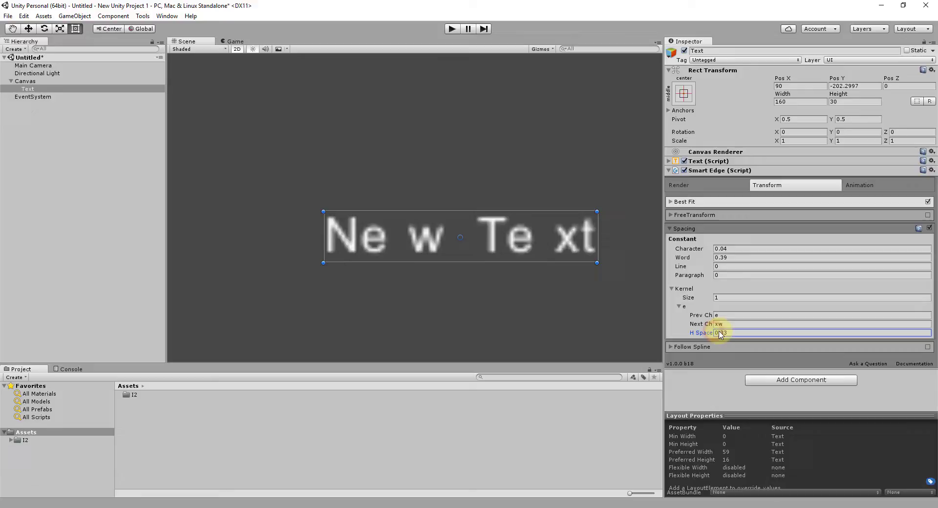
drag(713, 334, 722, 334)
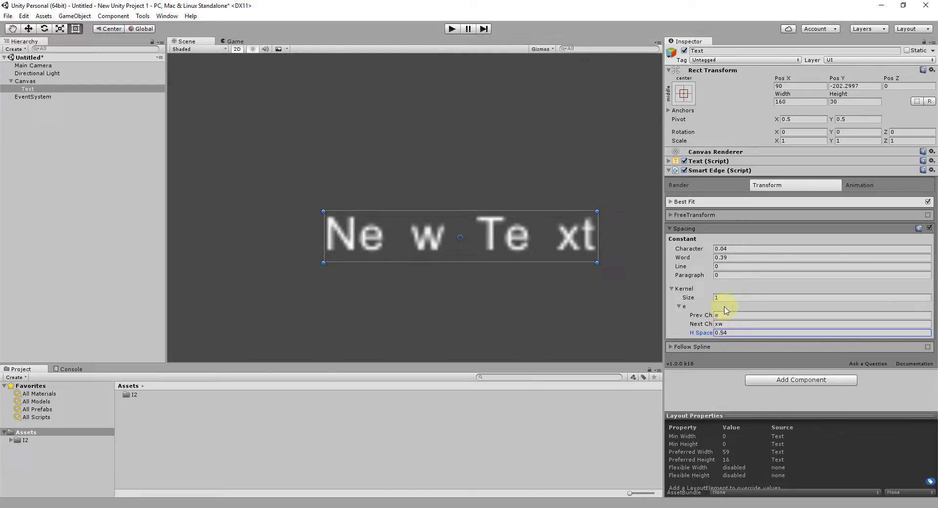
click(929, 229)
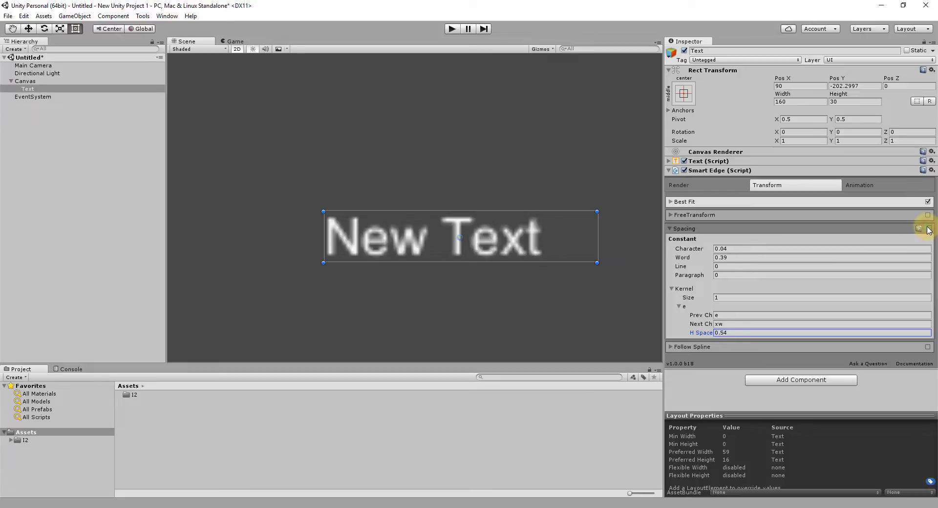
Add an entry to Smart Edge's Animations list and assign it the Jump preset from the Emphasis group
click(869, 187)
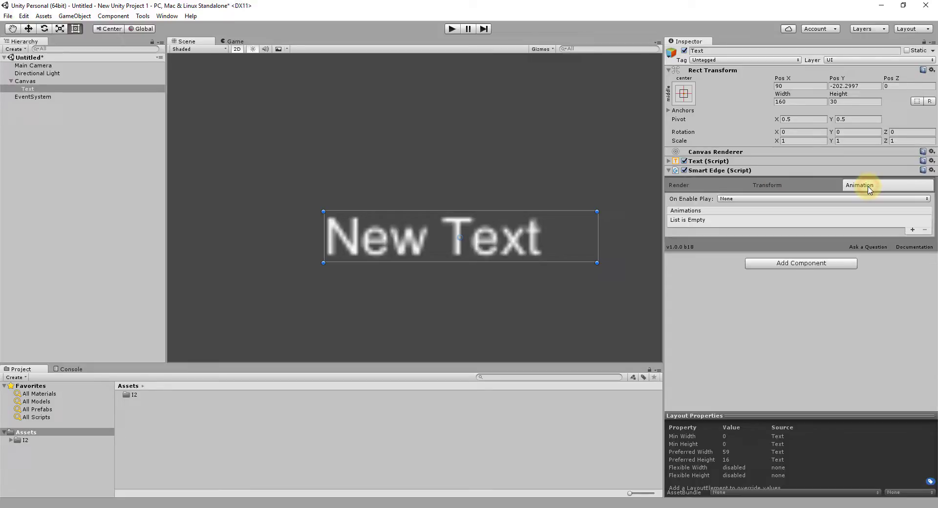
click(913, 230)
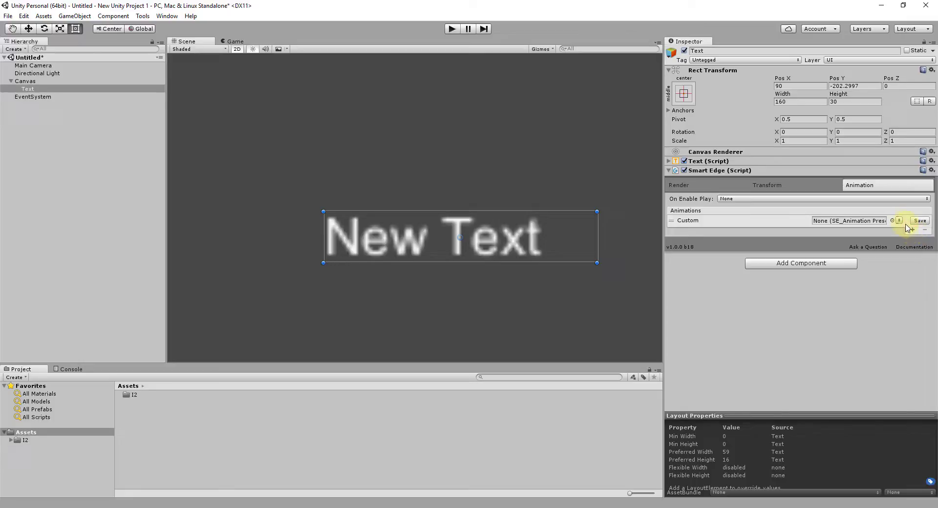
click(899, 220)
mouse_move(902, 264)
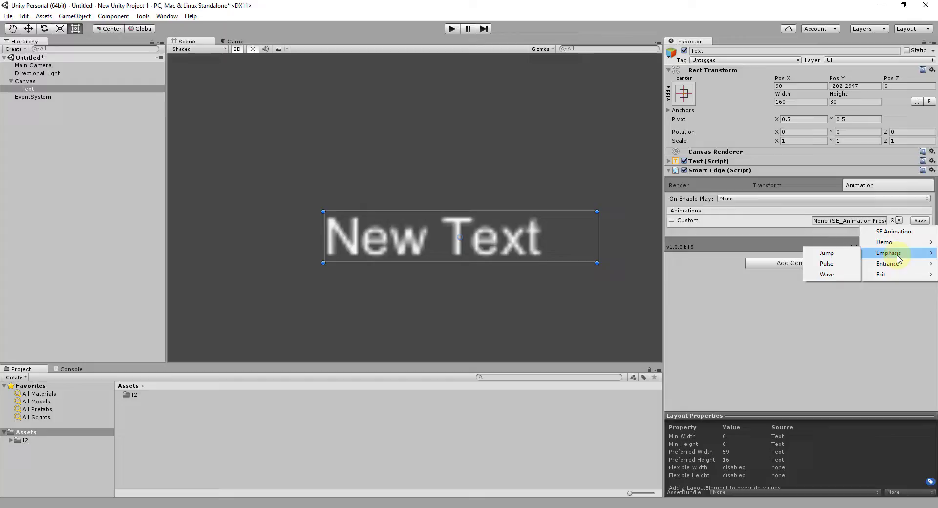
click(842, 258)
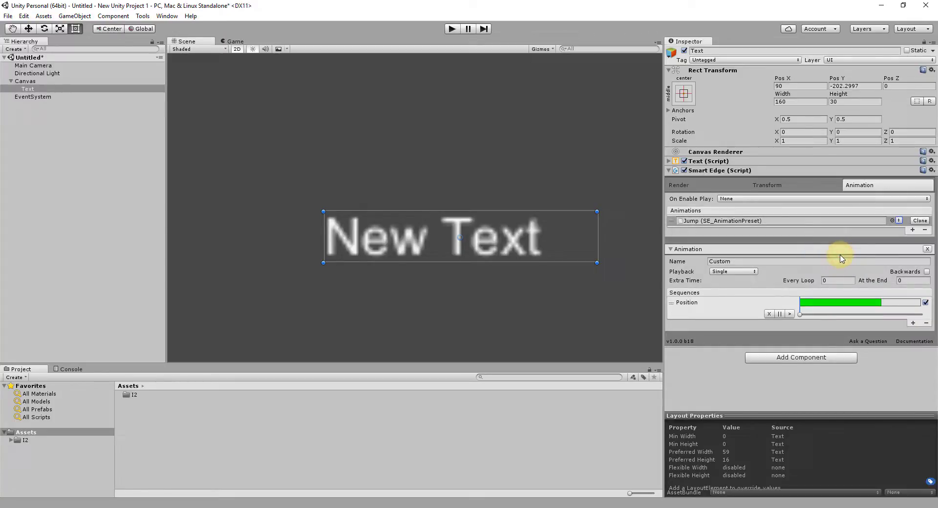
Play the Jump animation and scrub its timeline to preview the letters' movement
click(789, 315)
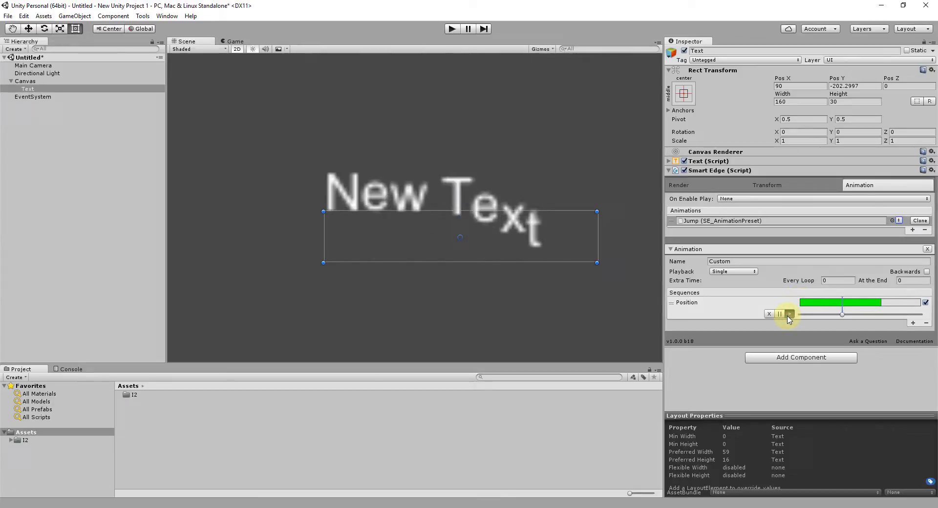
click(820, 315)
mouse_move(821, 319)
mouse_down()
mouse_move(811, 314)
mouse_move(872, 329)
mouse_up()
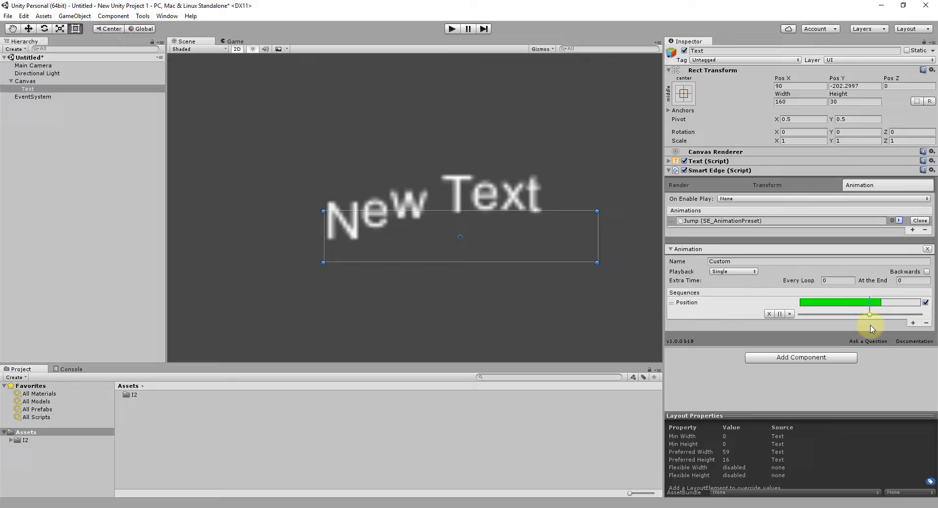
Set the Position sequence's To Y offset to 0.91, scrub the preview, and close the sequence and animation editors
click(703, 304)
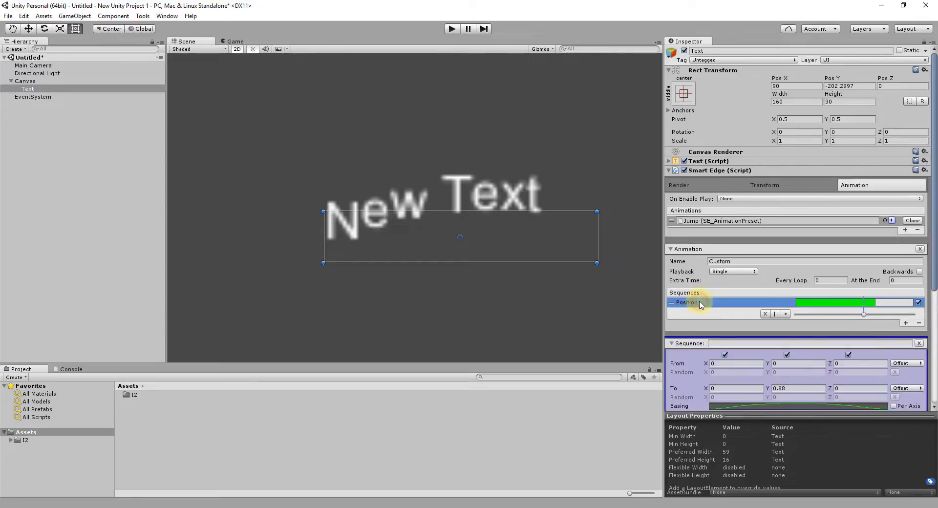
scroll(757, 290, down, 6)
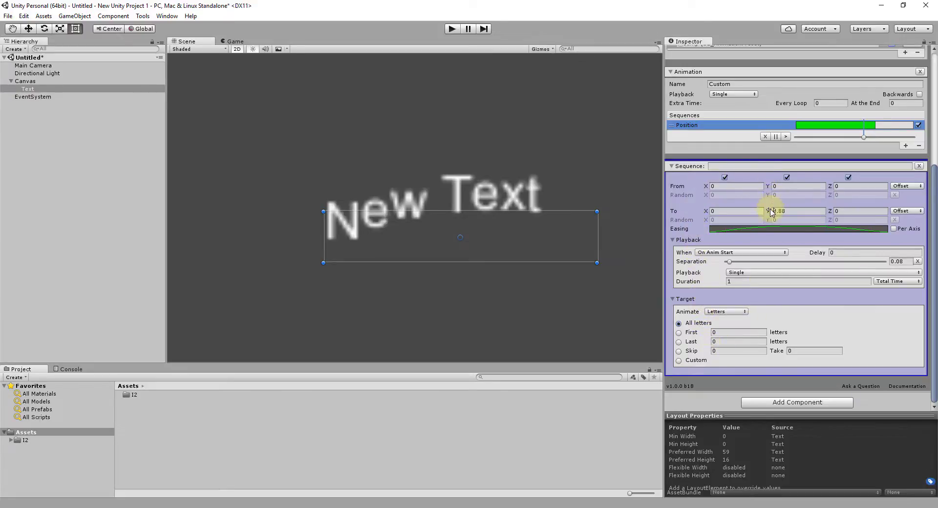
drag(771, 211, 776, 215)
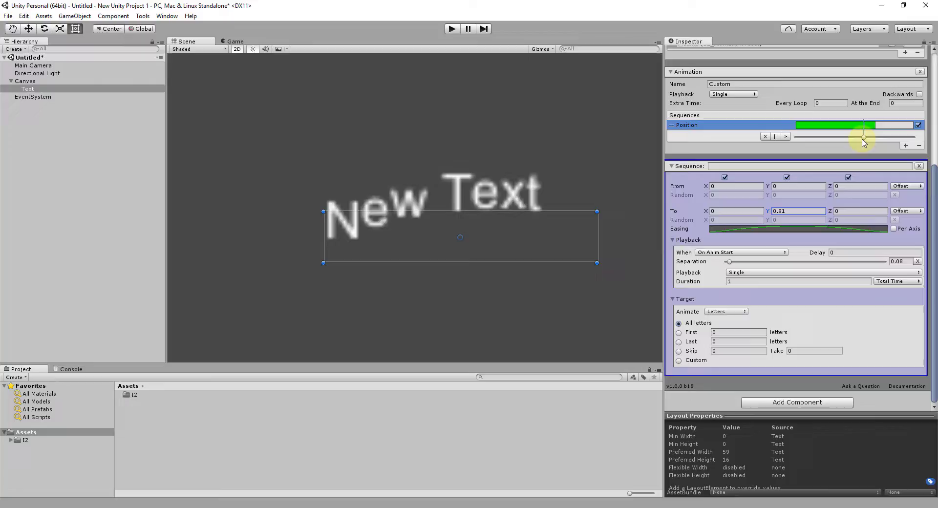
mouse_move(864, 142)
mouse_down()
mouse_move(823, 138)
mouse_move(871, 141)
mouse_up()
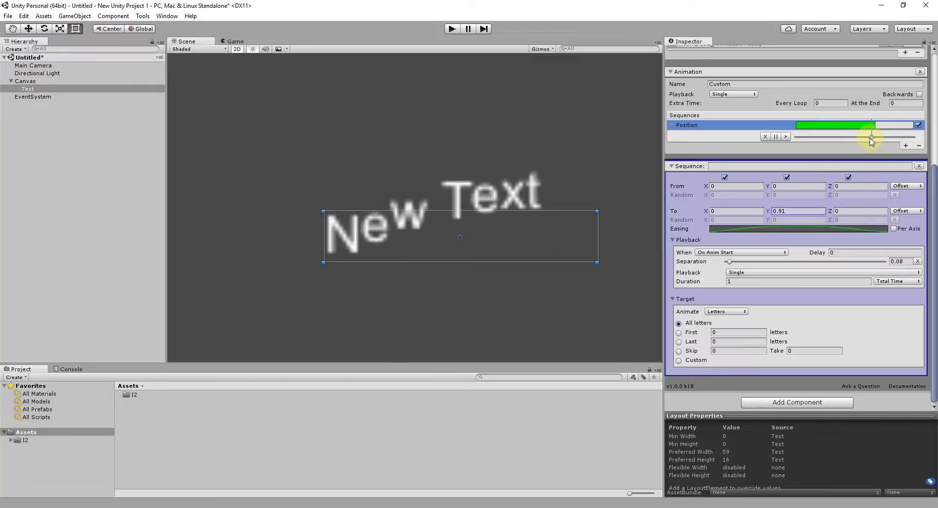
click(918, 165)
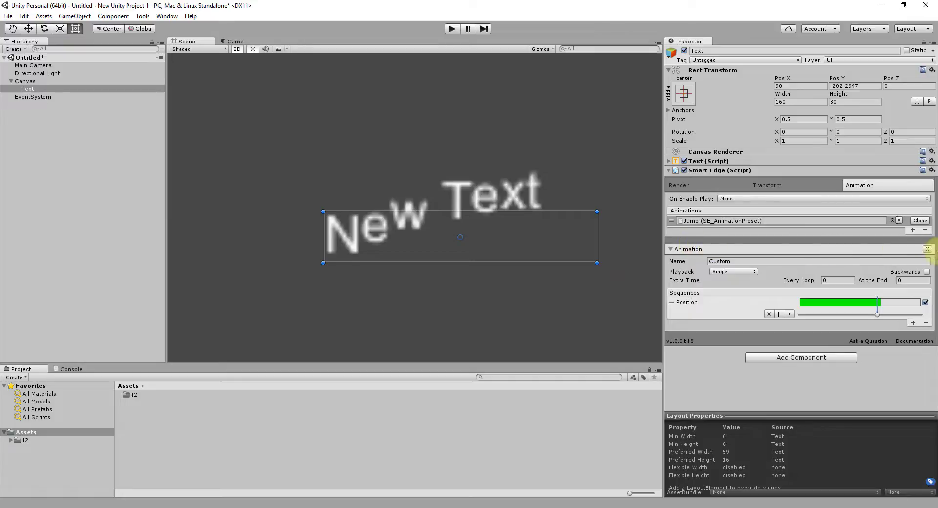
click(928, 250)
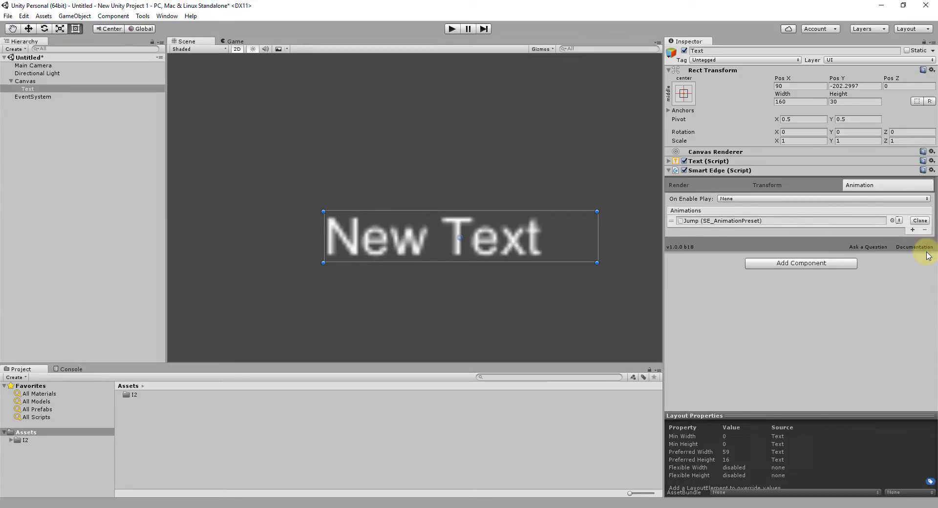
Show Smart Edge's Render settings and examine the edges of the Arial text's letters up close
click(680, 186)
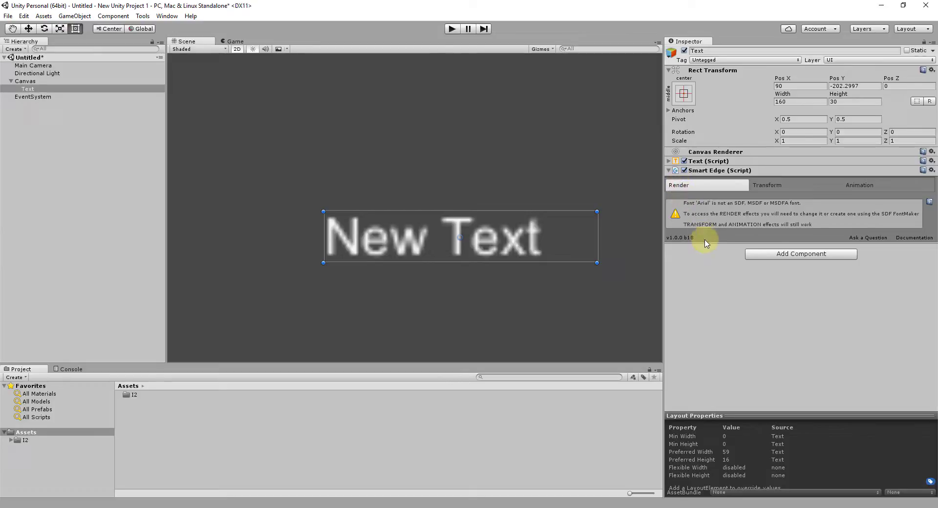
middle_drag(441, 246, 400, 221)
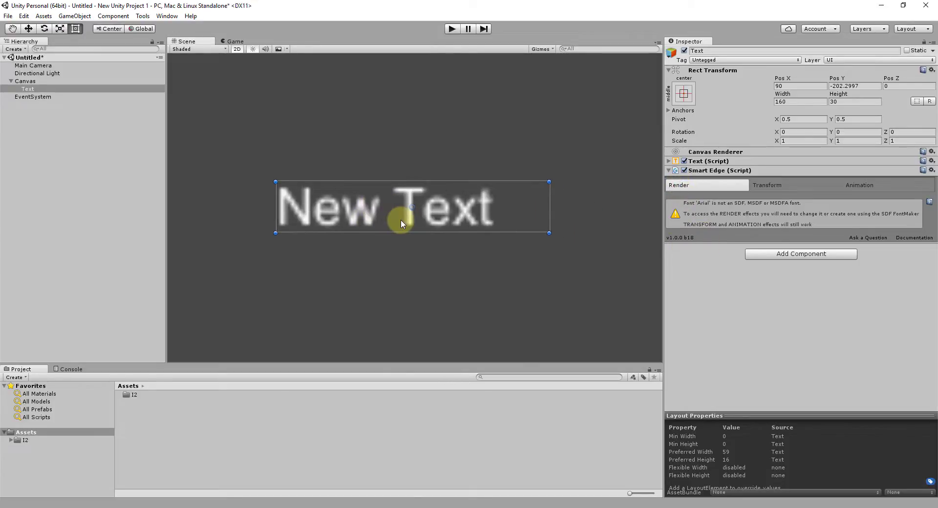
scroll(401, 220, up, 5)
scroll(402, 218, up, 3)
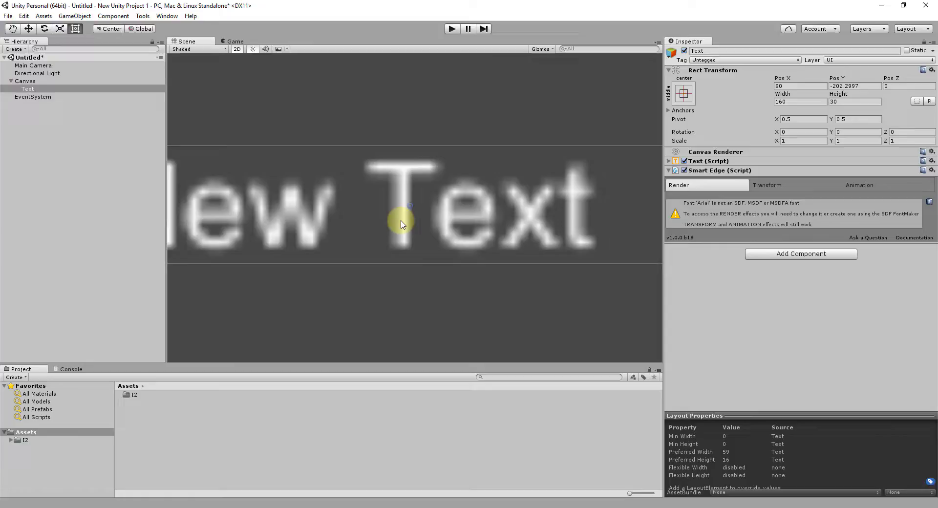
middle_drag(496, 222, 396, 216)
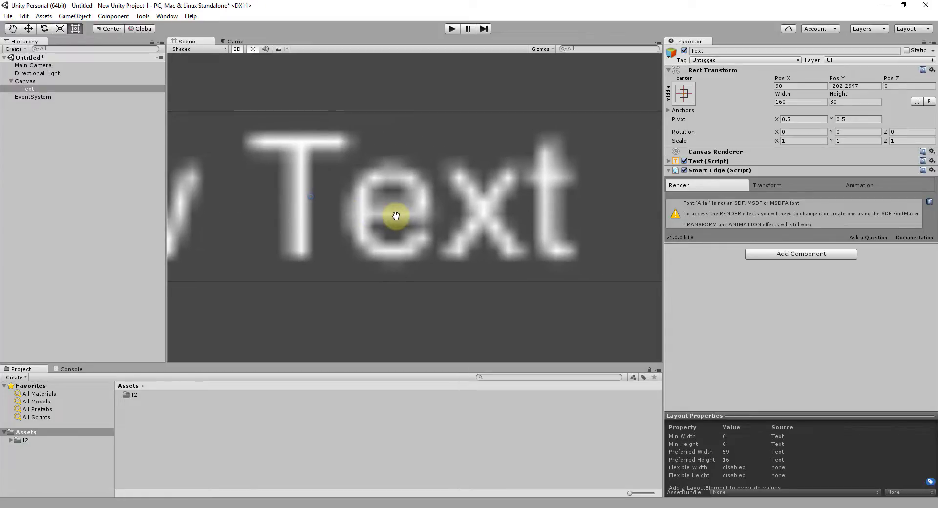
scroll(396, 216, up, 2)
scroll(396, 216, down, 1)
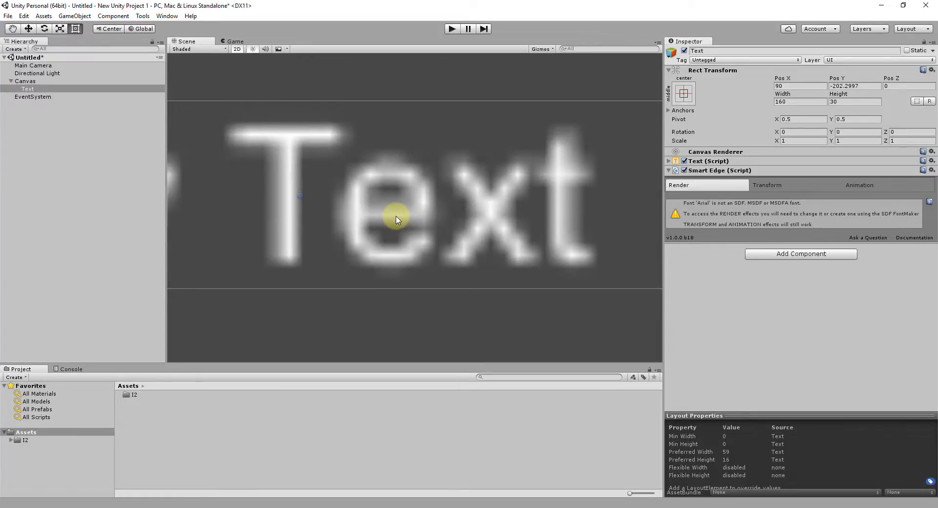
Expand the Text component and try different font sizes, ending with a Font Size of 18
click(668, 161)
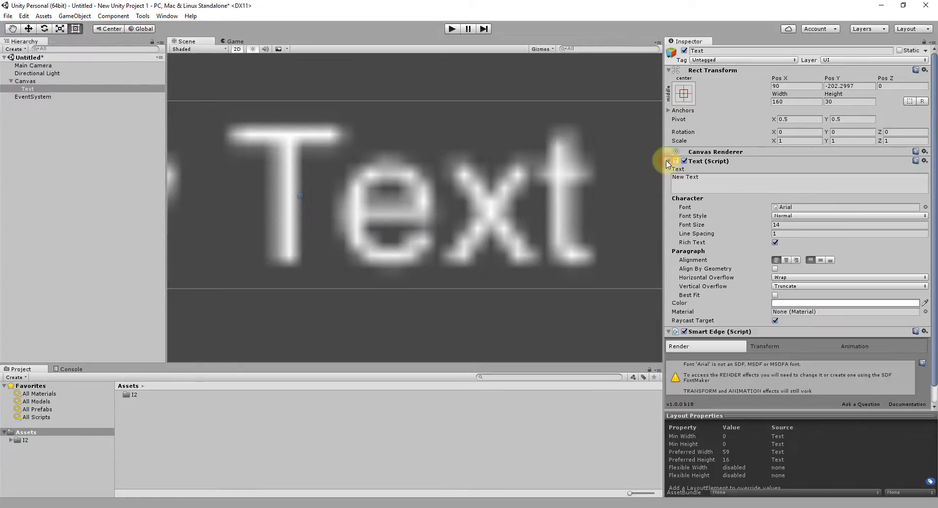
click(773, 224)
text(18)
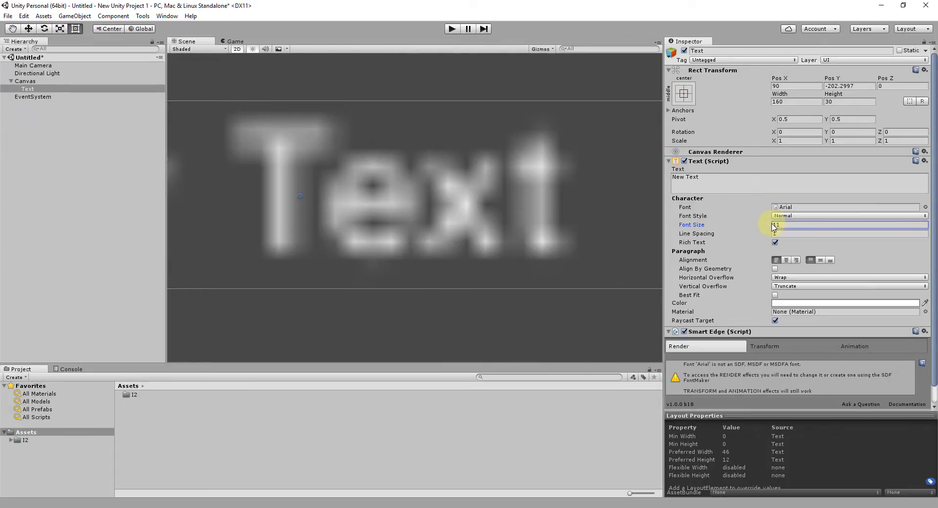
drag(774, 227, 778, 227)
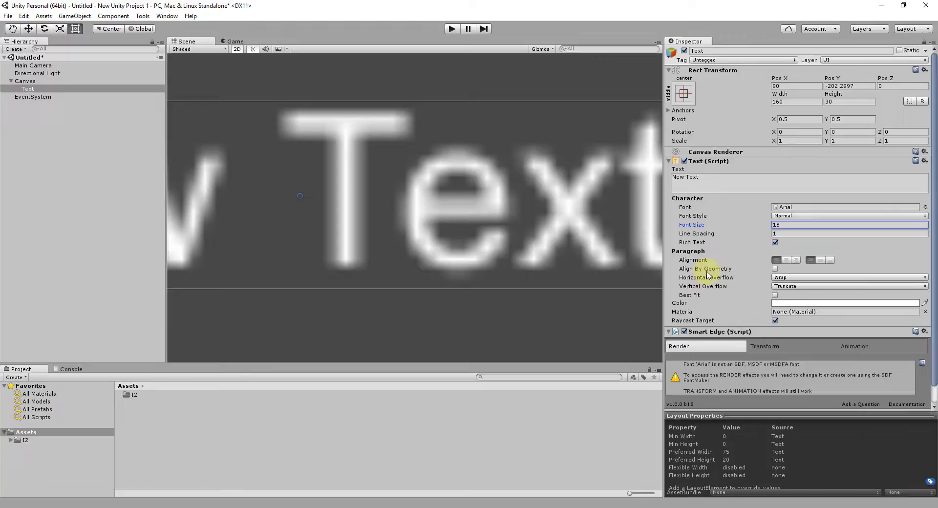
Change the text's font to ARIAL_MSDF to give access to the Render effects
scroll(709, 274, down, 2)
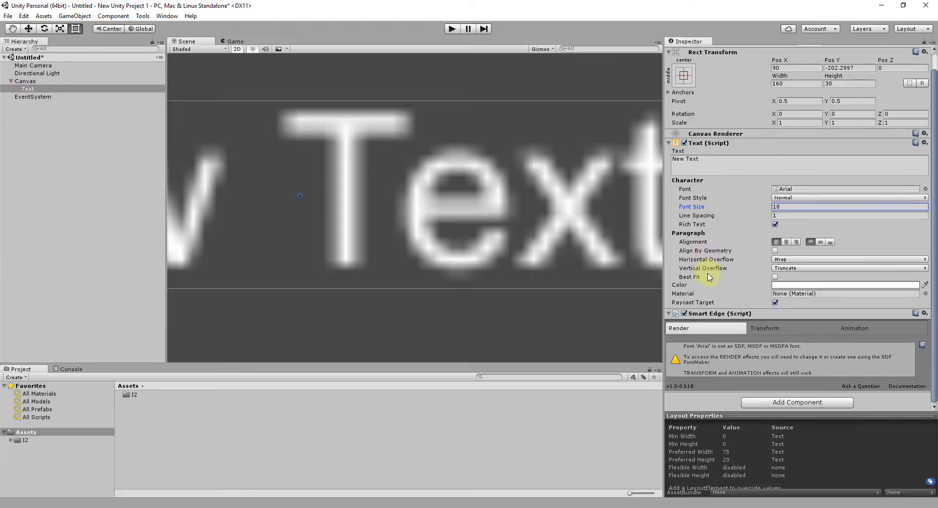
click(926, 189)
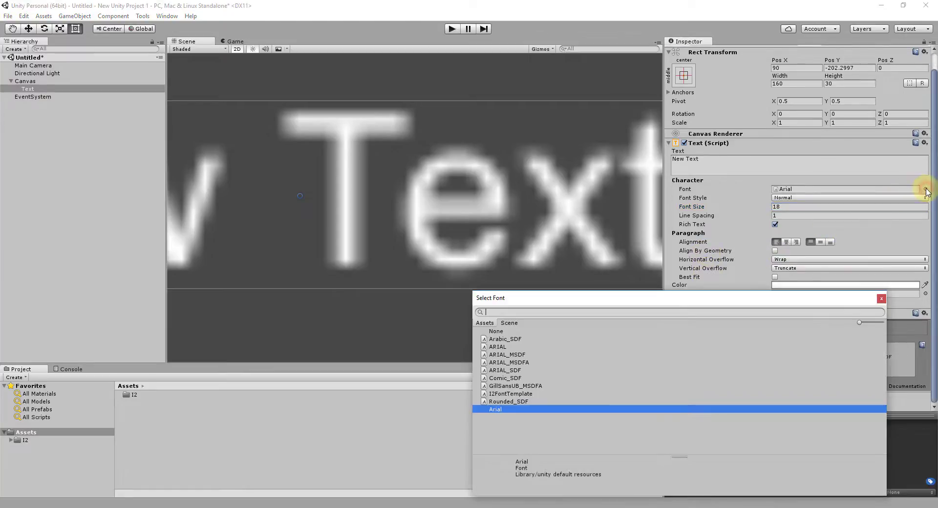
click(511, 356)
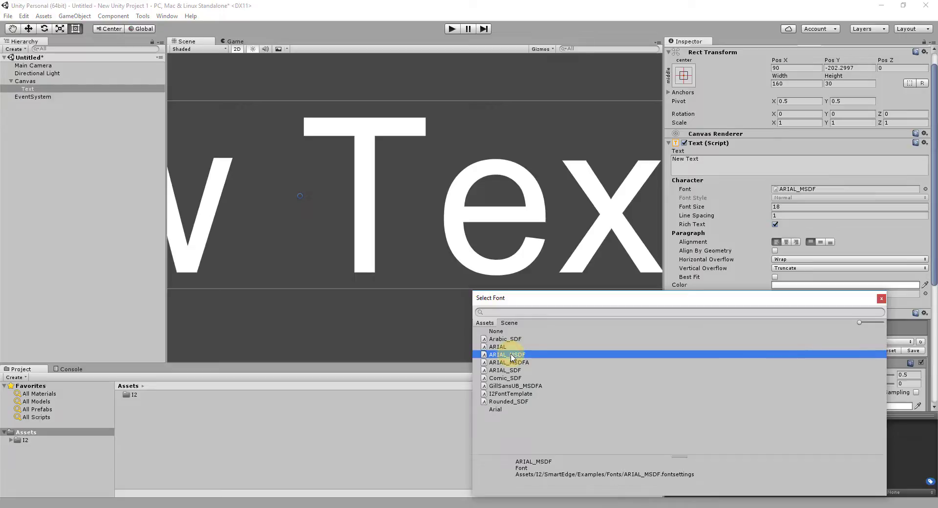
click(882, 298)
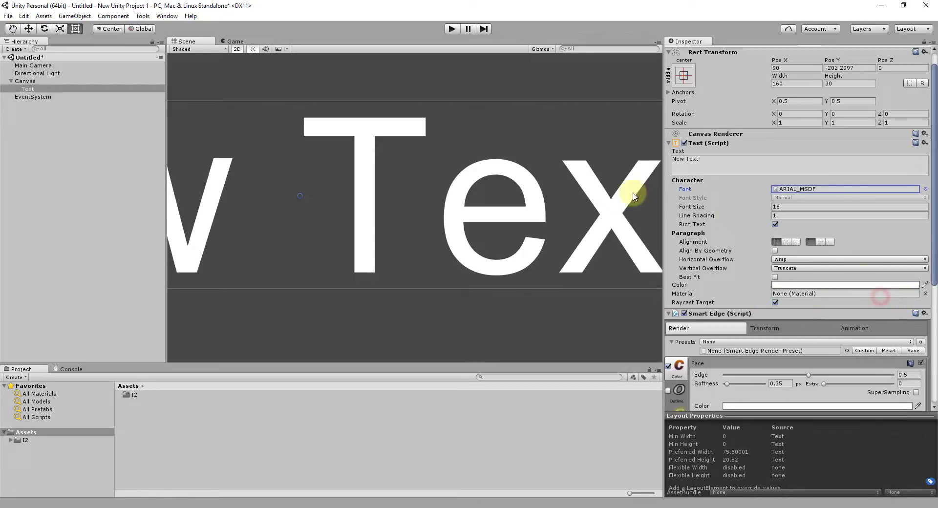
Examine the edges and corners of the ARIAL_MSDF letters up close, mainly on the letter e
drag(505, 199, 450, 169)
scroll(491, 195, up, 6)
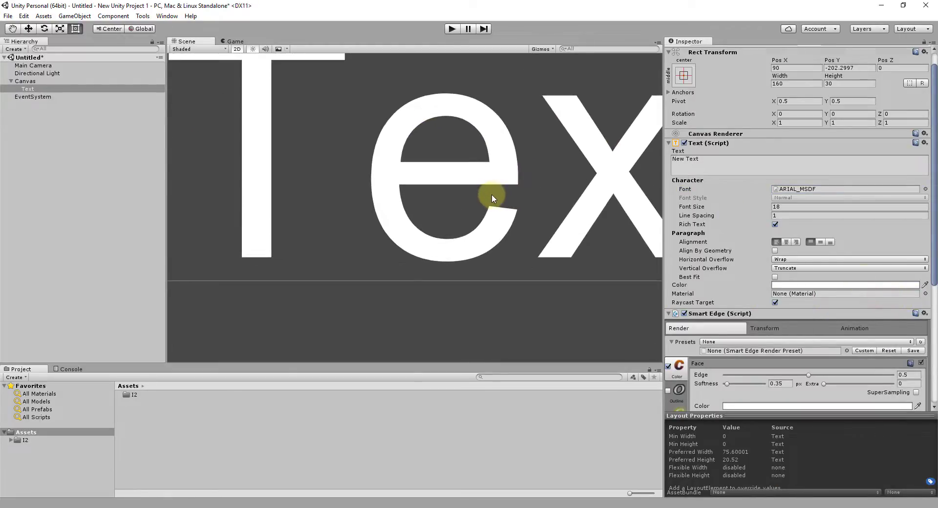
scroll(485, 196, up, 5)
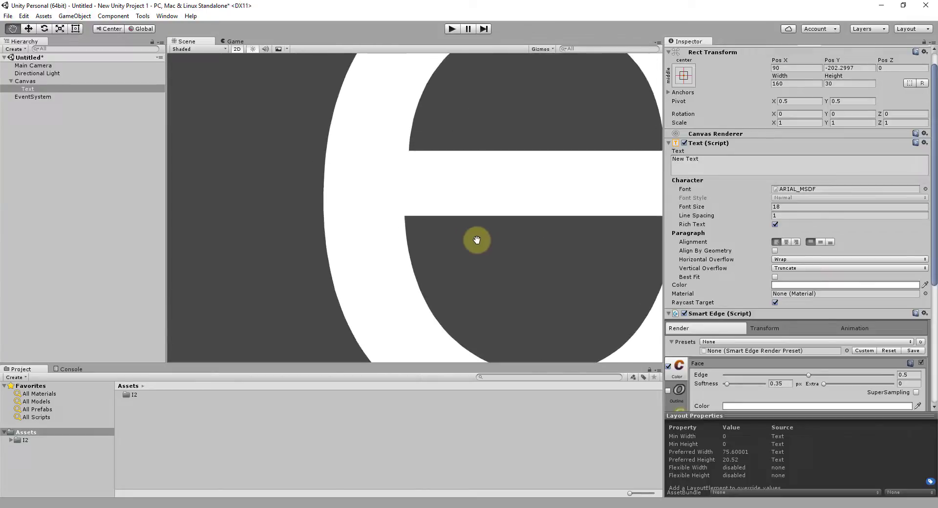
scroll(481, 250, up, 6)
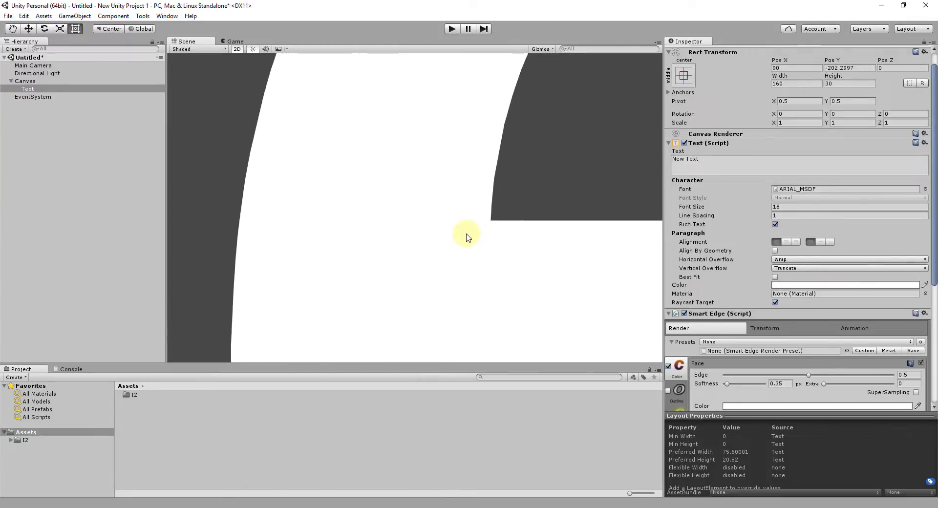
scroll(440, 218, up, 2)
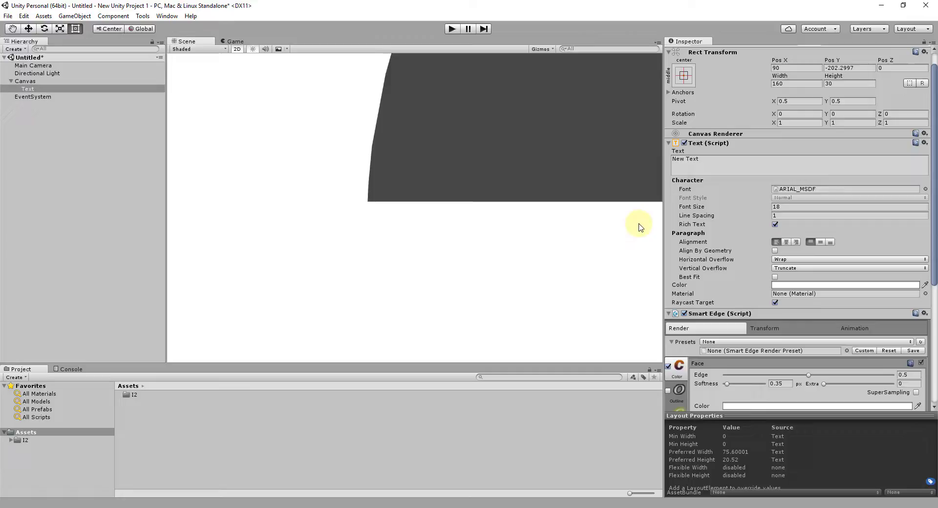
scroll(279, 222, up, 3)
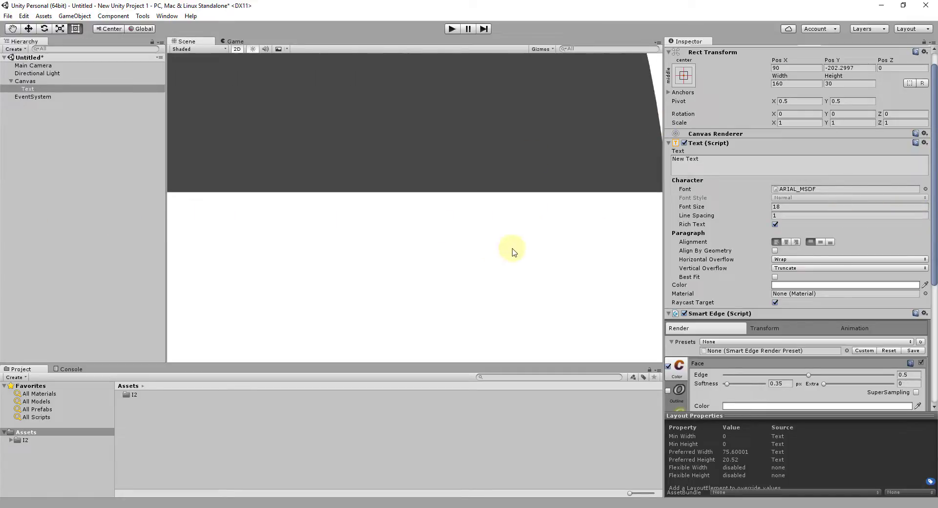
drag(576, 248, 246, 227)
scroll(341, 151, down, 3)
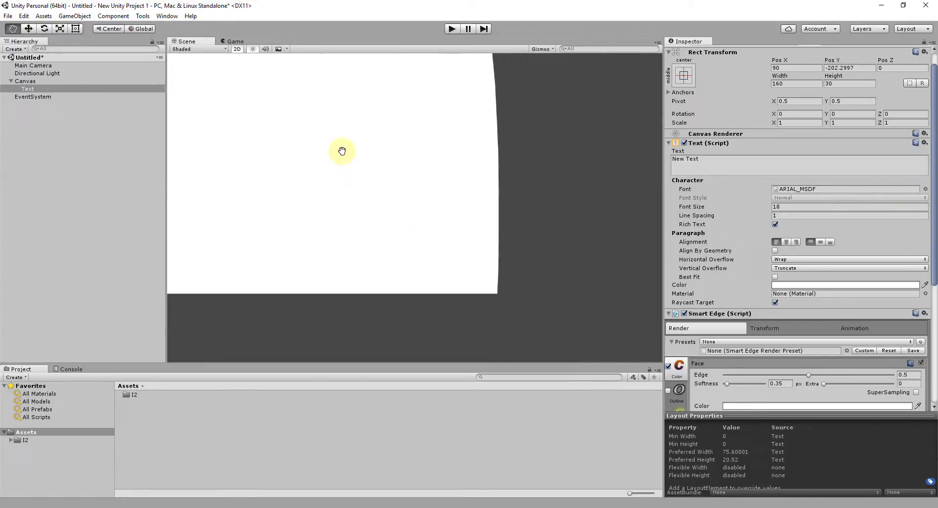
key(t)
scroll(445, 204, down, 1)
scroll(444, 200, down, 2)
key(q)
drag(444, 201, 580, 277)
key(t)
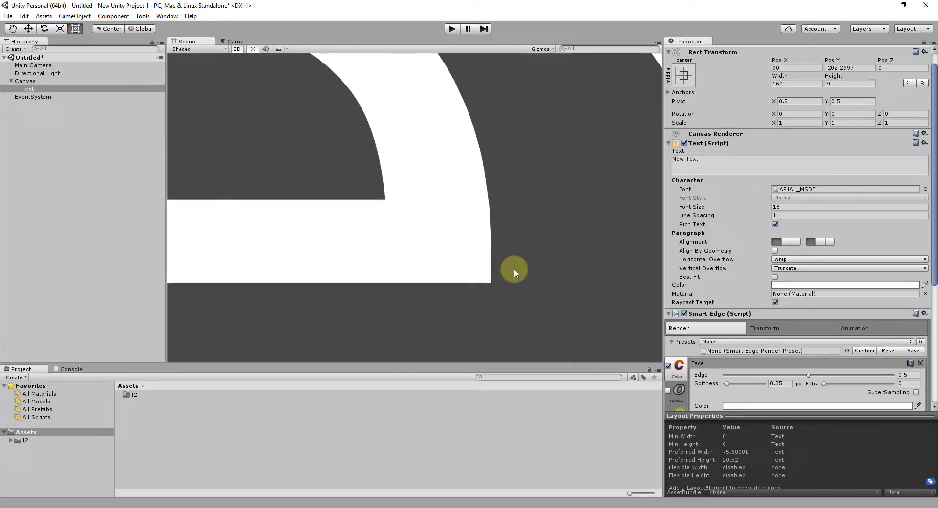
Change the text's font to GillSansUB_MSDFA, with the whole New Text label in view
scroll(513, 268, down, 3)
scroll(508, 264, down, 5)
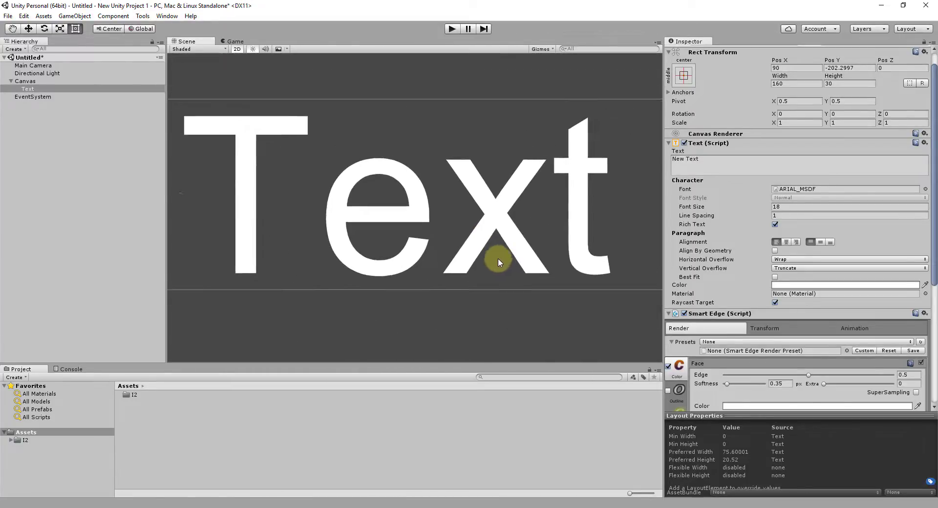
key(q)
drag(409, 250, 546, 250)
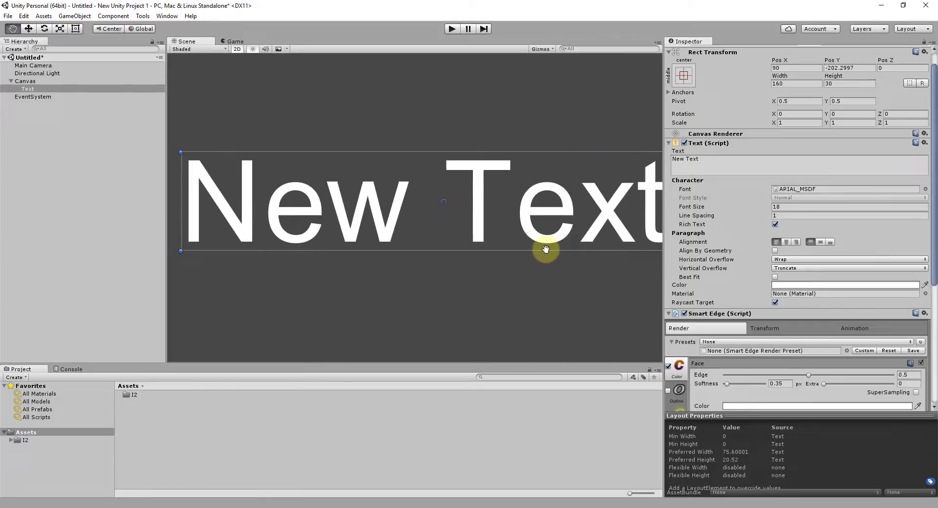
scroll(546, 249, down, 2)
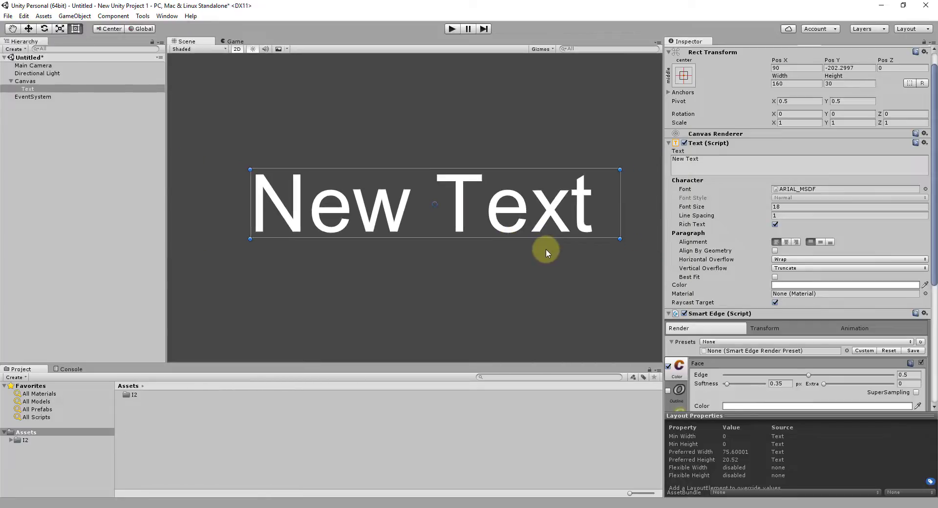
click(926, 190)
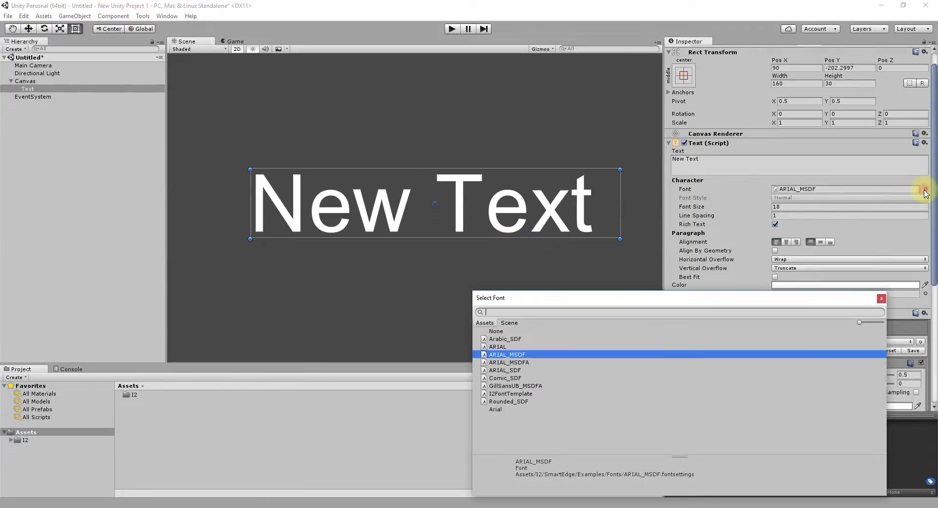
click(530, 387)
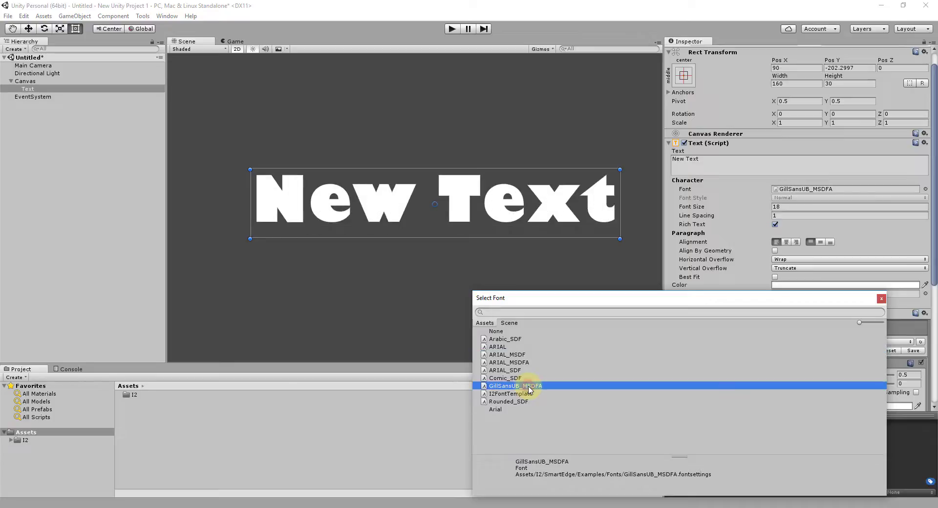
click(882, 299)
Set the Edge value of Smart Edge's Face effect to about 0.535 to make the letters slightly thicker
scroll(779, 230, down, 5)
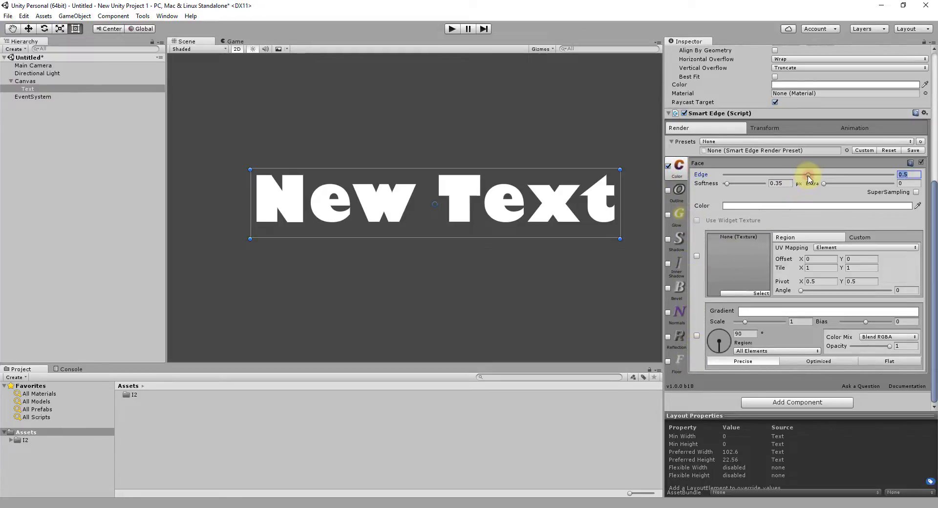
drag(807, 176, 814, 177)
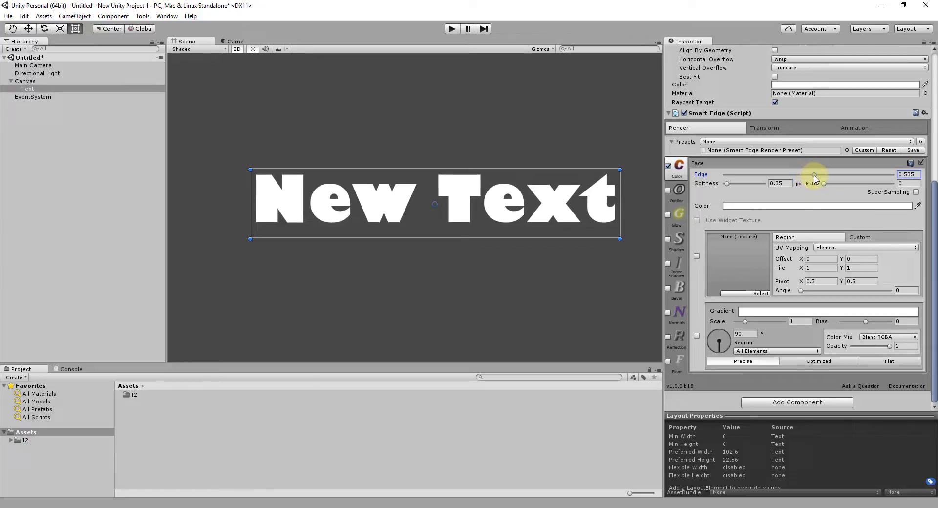
drag(367, 203, 450, 222)
scroll(448, 220, up, 10)
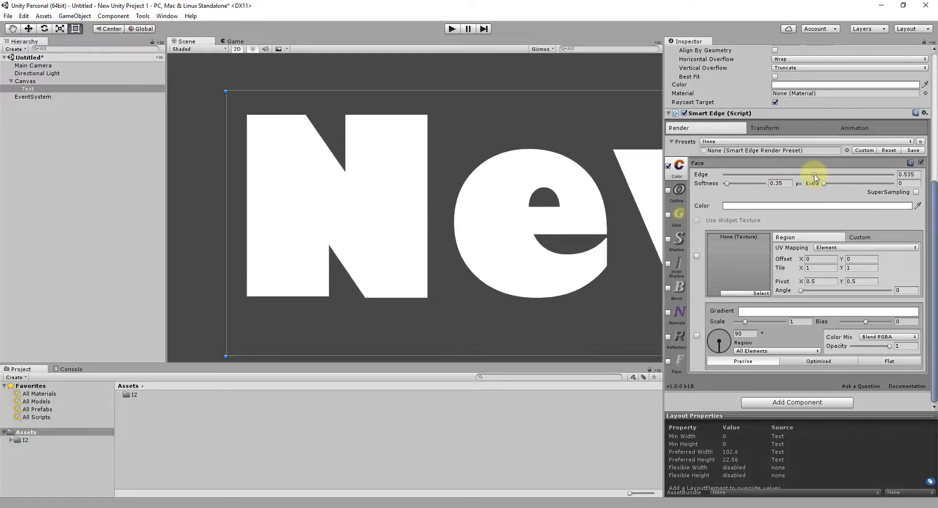
drag(815, 177, 816, 178)
Set the Face color of the text to pure blue (RGB 0, 0, 255)
click(792, 206)
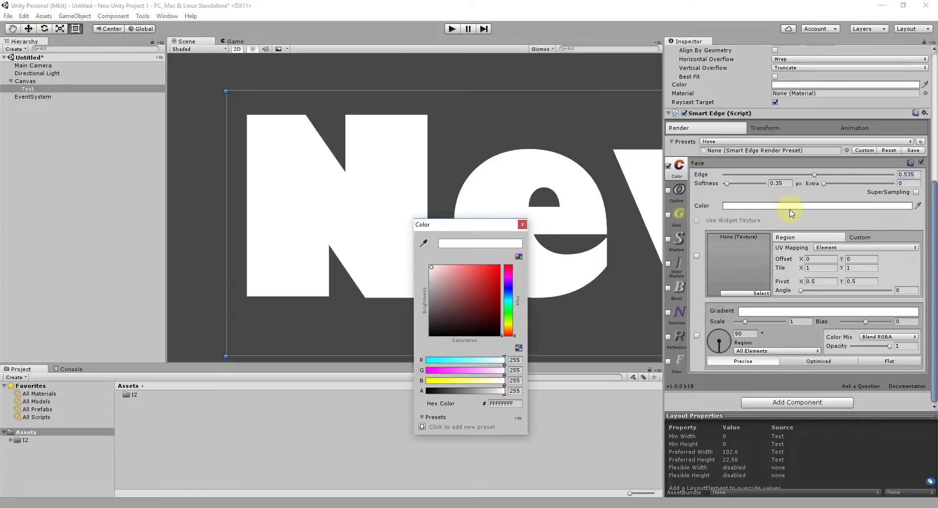
click(509, 292)
click(500, 266)
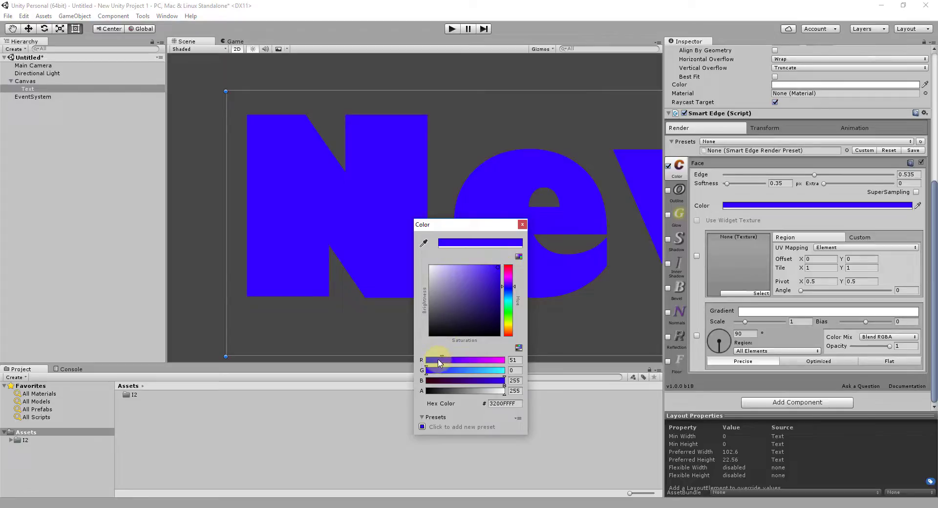
drag(442, 360, 426, 360)
click(522, 225)
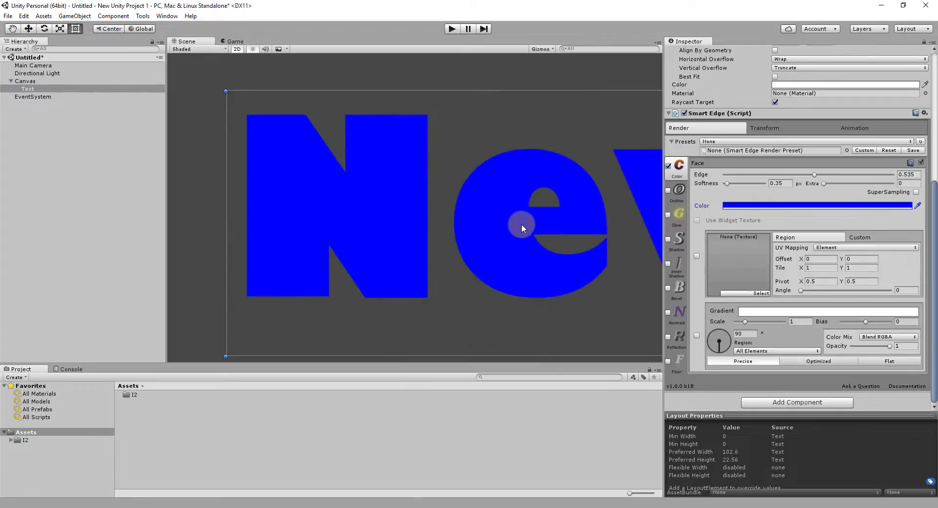
Enable the Outline effect, position it Inside the letters and set its Width to about 0.371
click(682, 192)
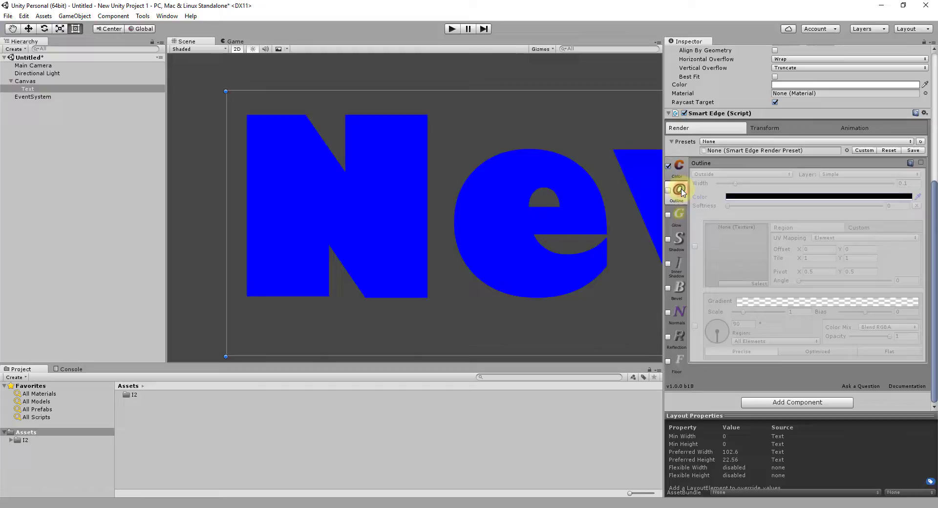
click(668, 192)
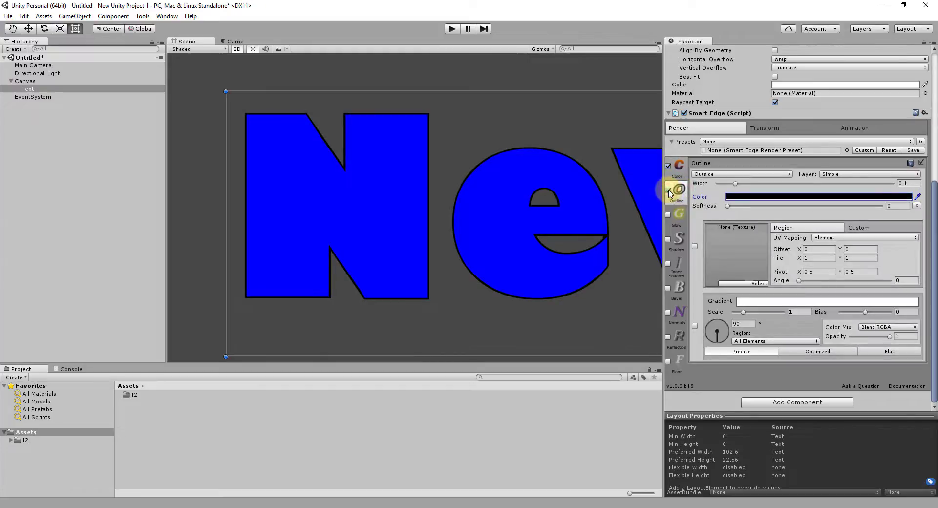
click(718, 175)
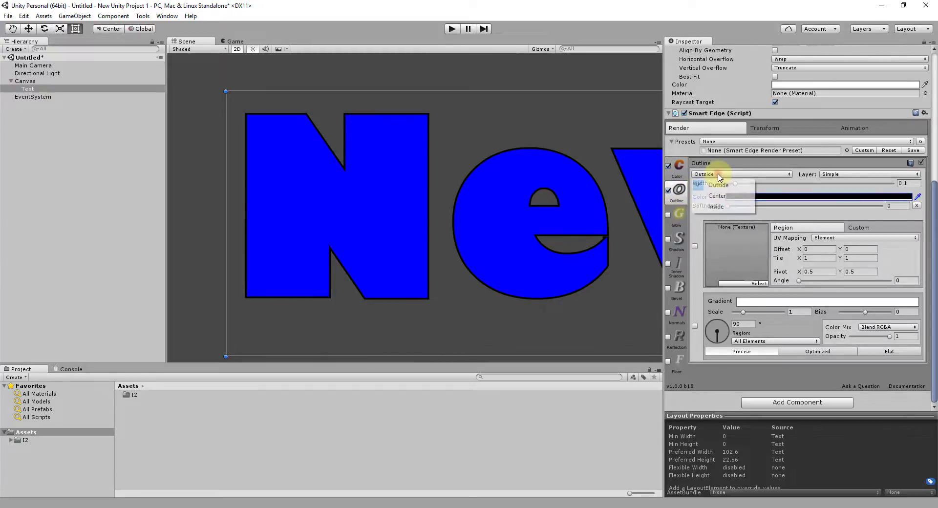
click(716, 209)
drag(735, 184, 777, 189)
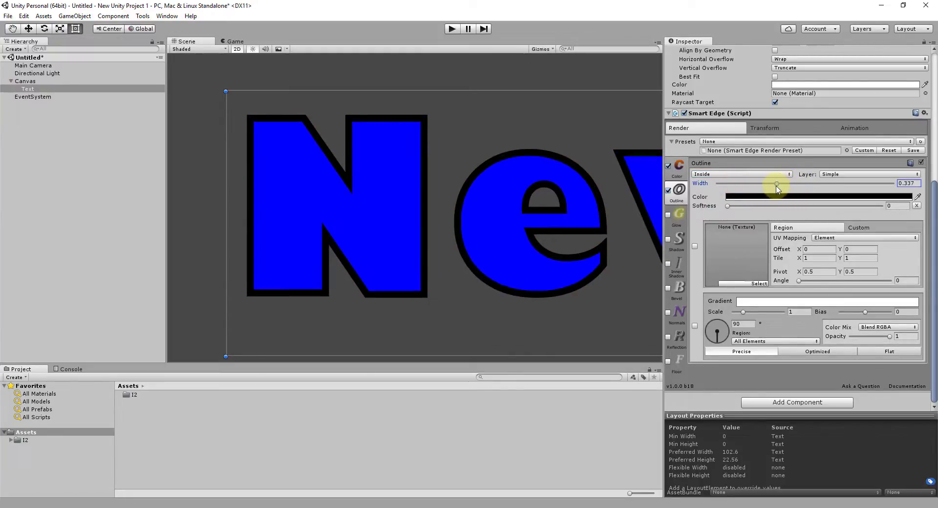
Set the outline color to pure green (hex 00FF00FF)
click(782, 196)
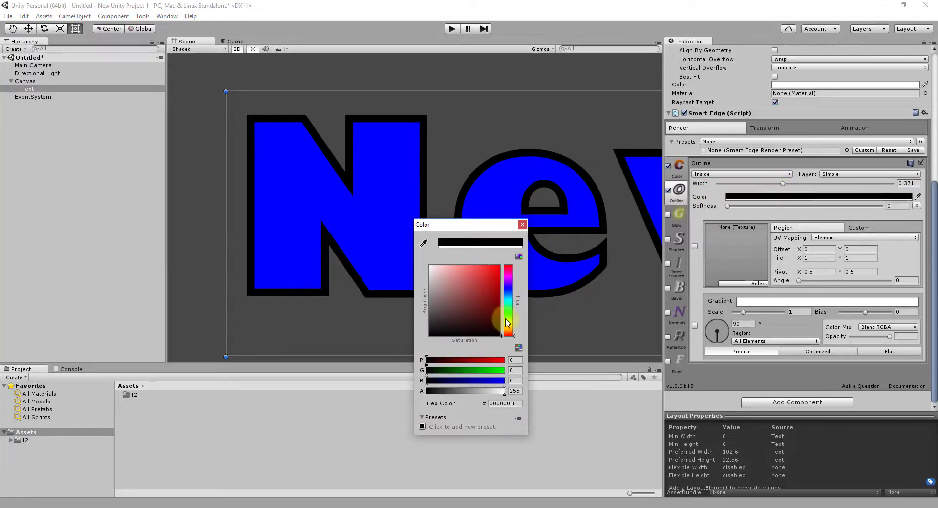
click(508, 319)
click(498, 267)
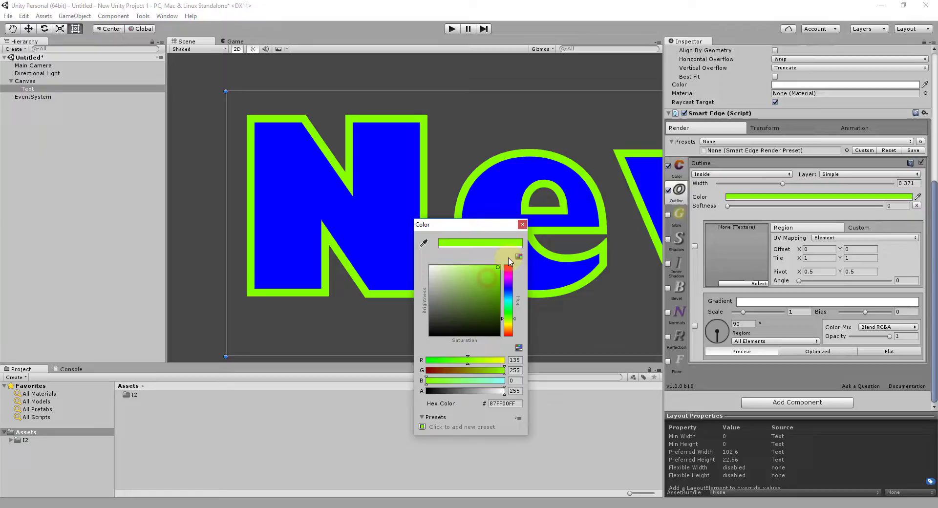
drag(465, 360, 398, 357)
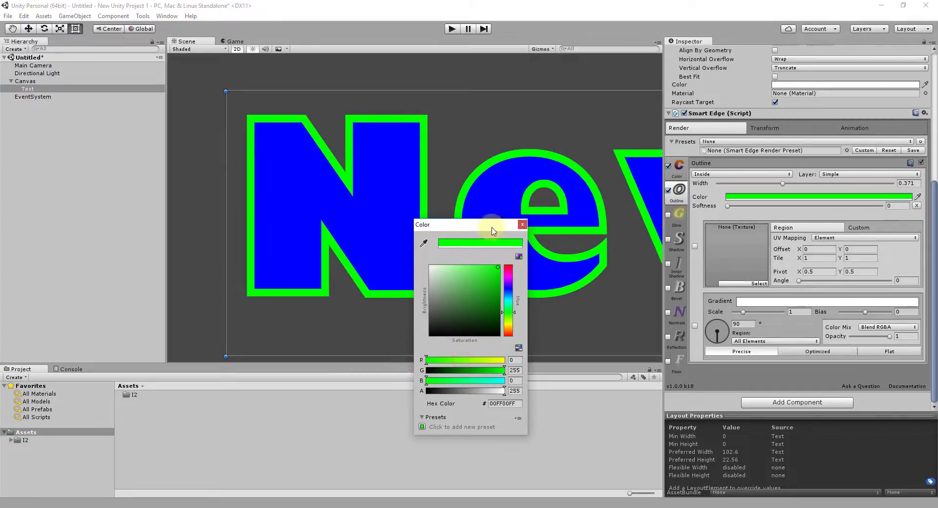
click(522, 226)
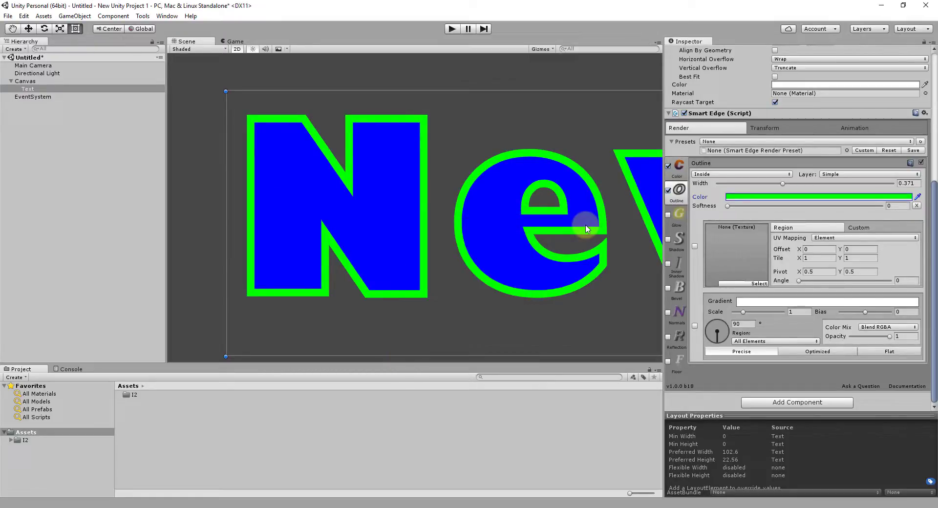
Try the Bevel effect on the outlined letters, adjusting its Range and Curve, and switch the effect off again
middle_drag(592, 226, 446, 216)
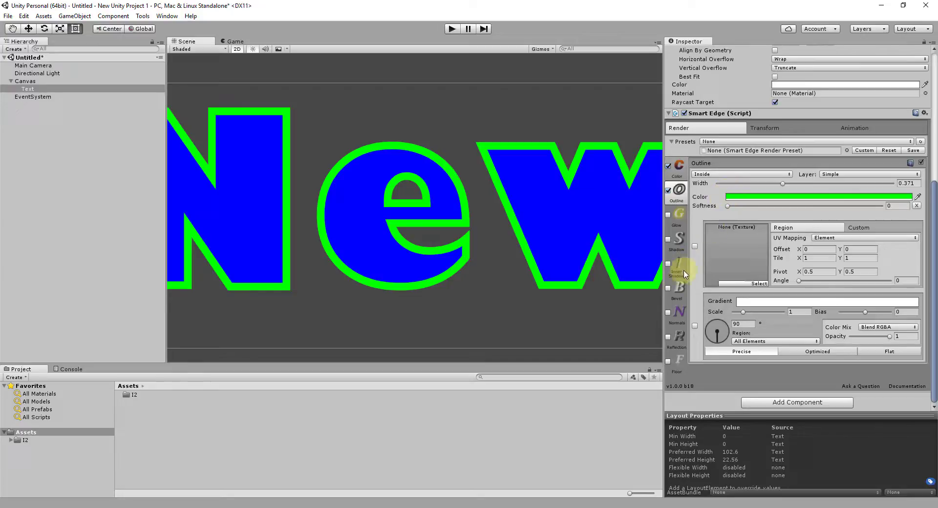
click(669, 289)
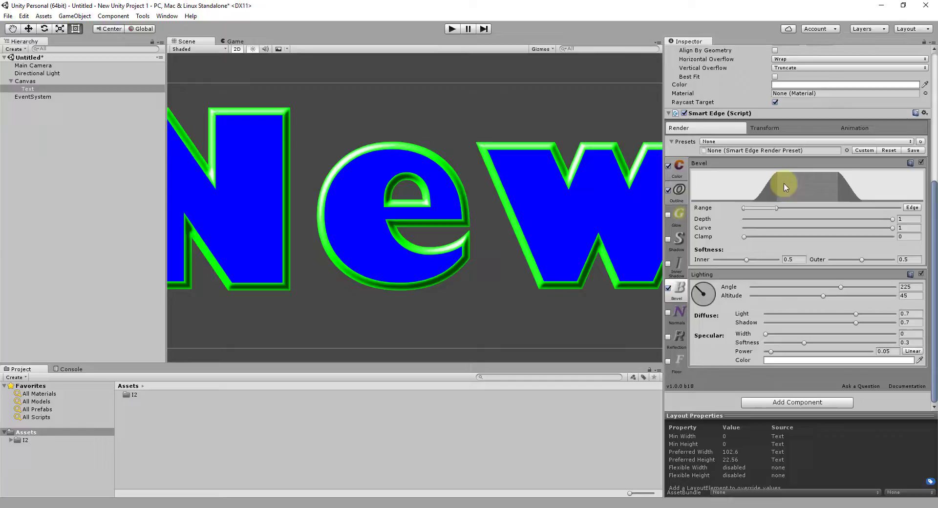
drag(769, 206, 748, 222)
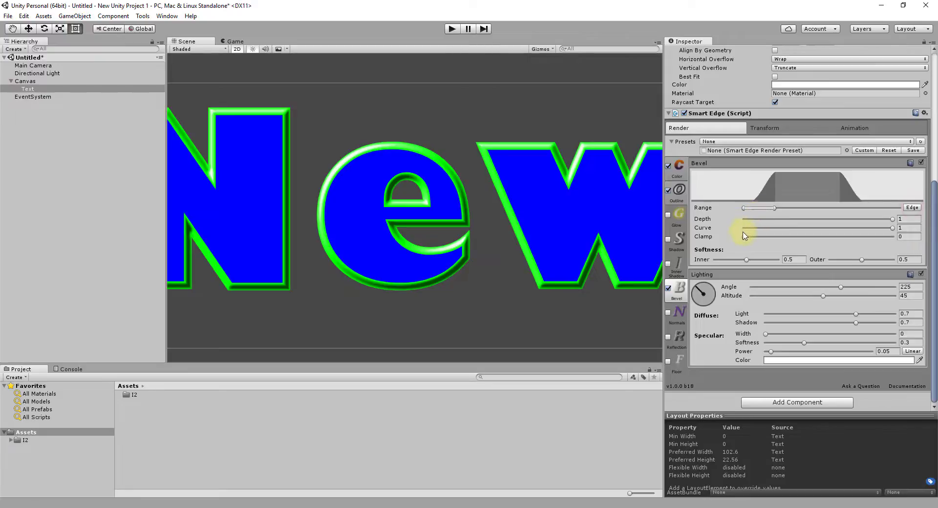
mouse_move(893, 230)
mouse_down()
mouse_move(733, 238)
mouse_move(902, 241)
mouse_up()
click(669, 289)
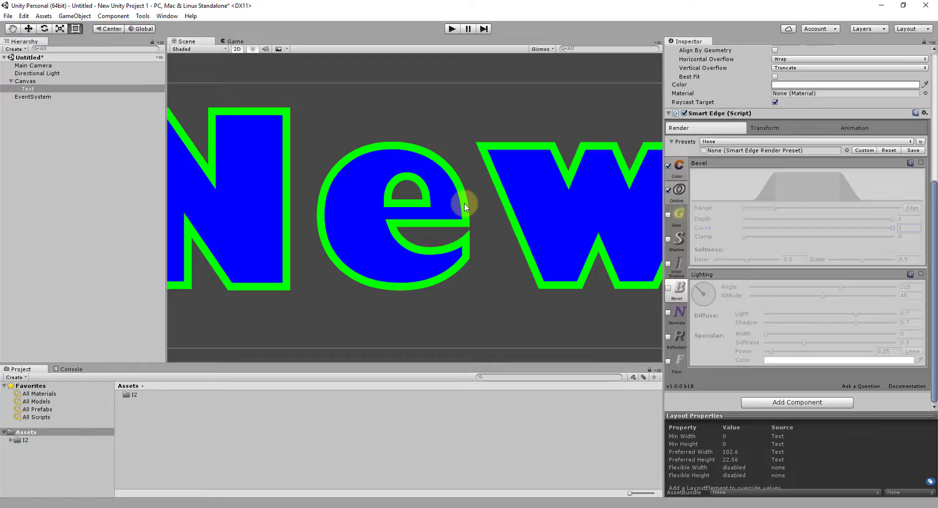
Enable the Shadow effect, try its Front preset, apply the Side preset and view the result across the text
scroll(524, 202, down, 3)
scroll(525, 202, down, 3)
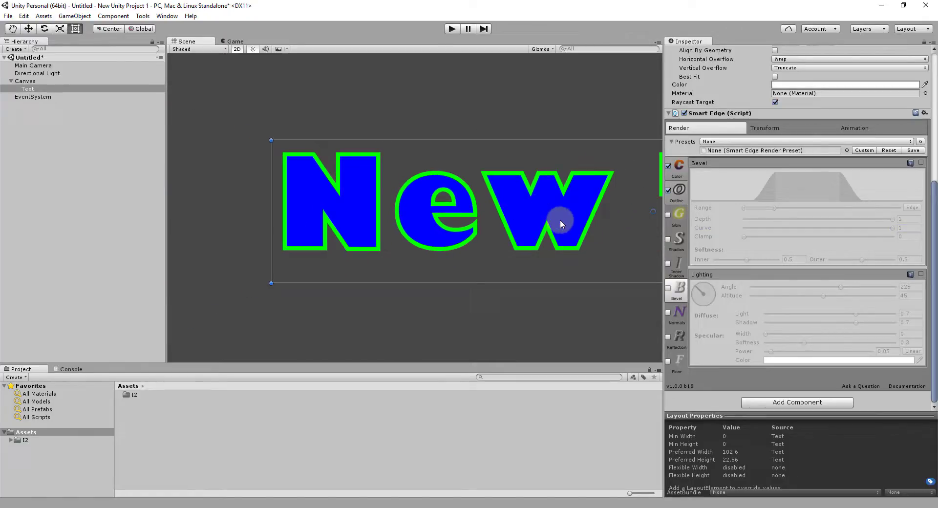
click(669, 240)
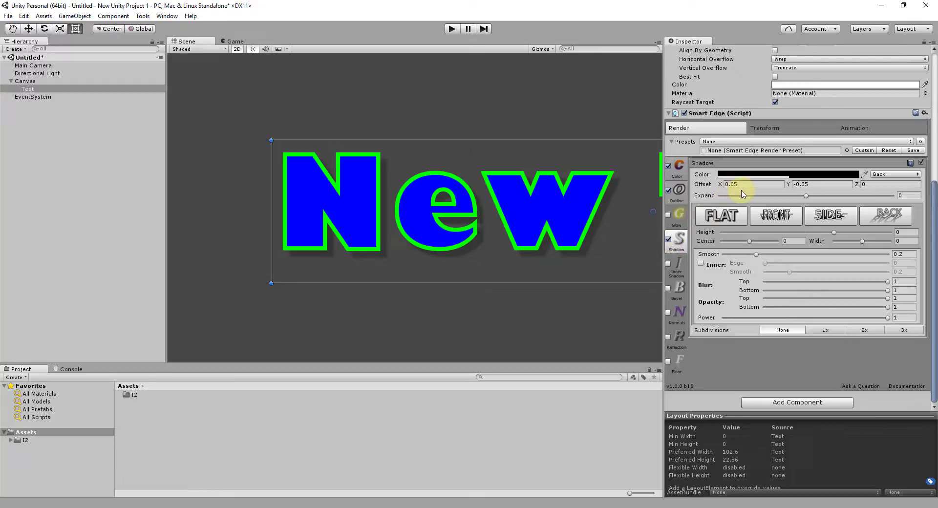
click(776, 215)
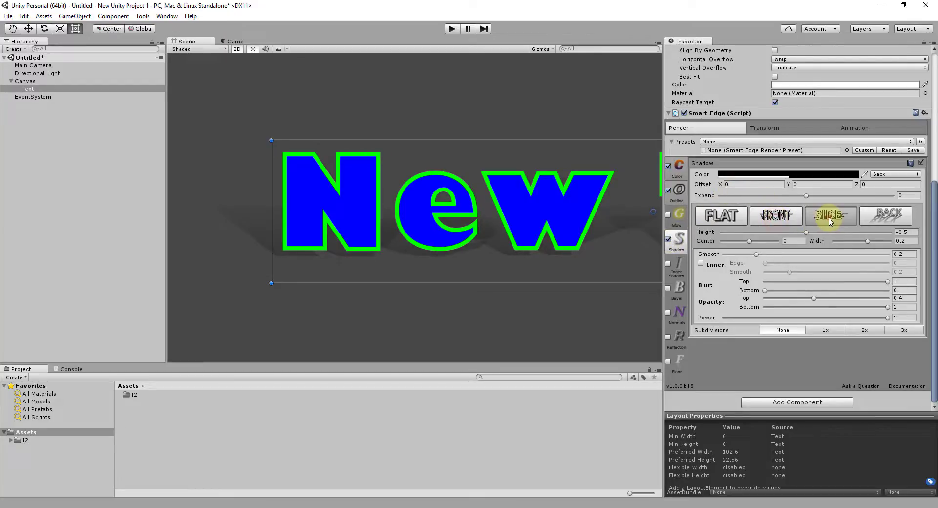
click(829, 218)
middle_drag(582, 222, 378, 220)
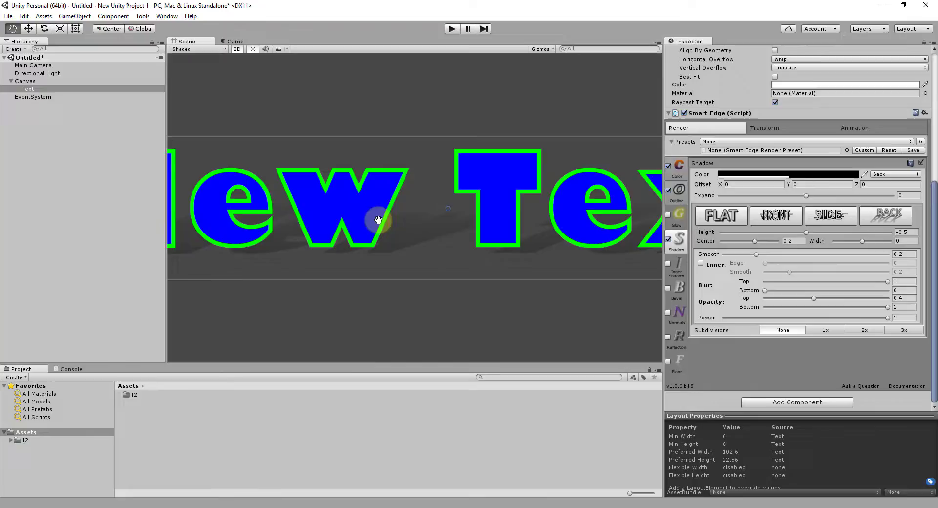
scroll(378, 219, down, 5)
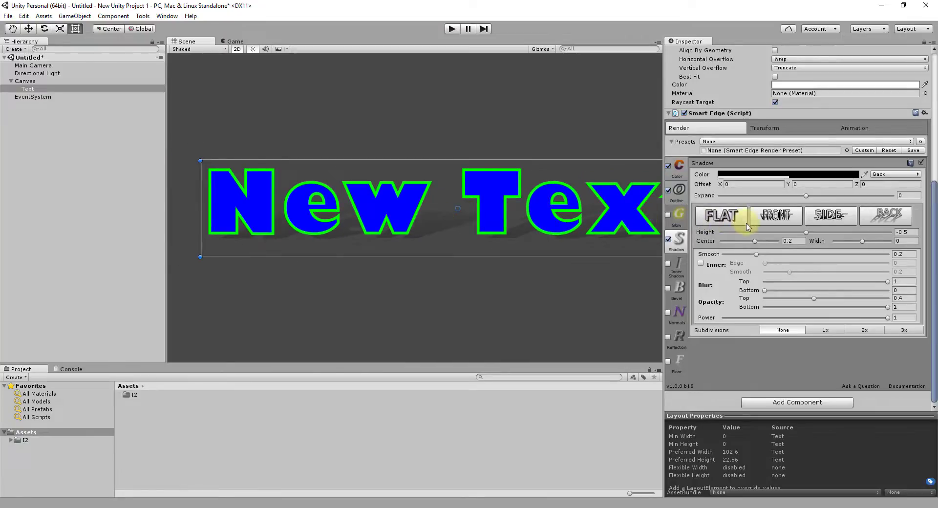
Apply the Flat preset to the text's shadow and set its Offset to X 0.15 and Y -0.12
click(725, 216)
scroll(467, 229, up, 2)
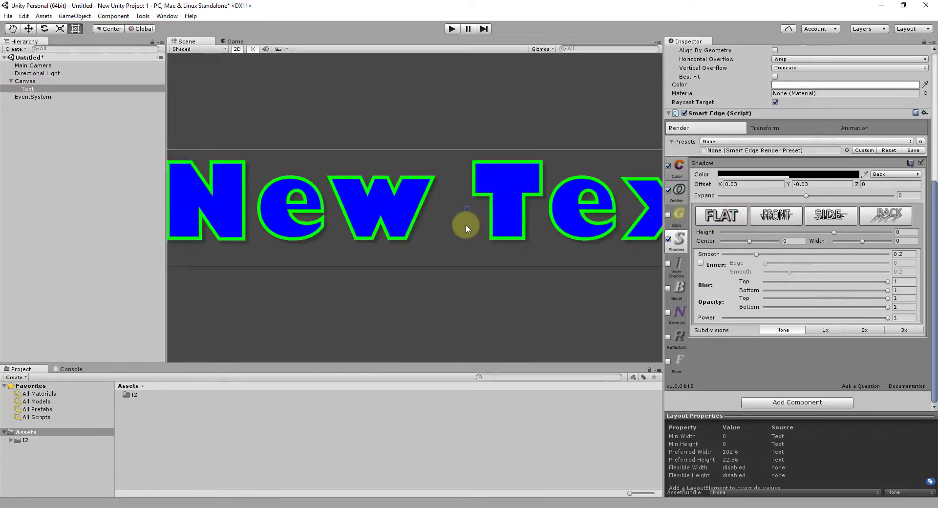
scroll(467, 228, up, 2)
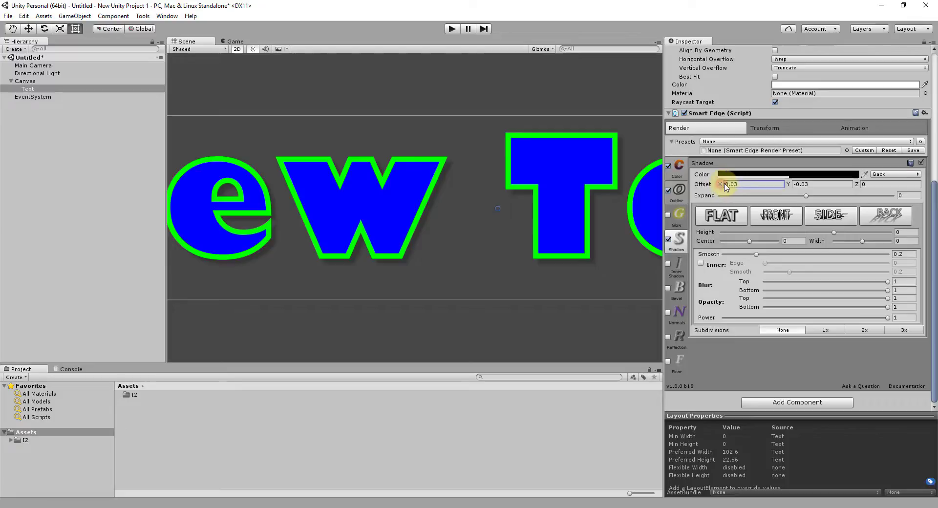
drag(726, 186, 727, 187)
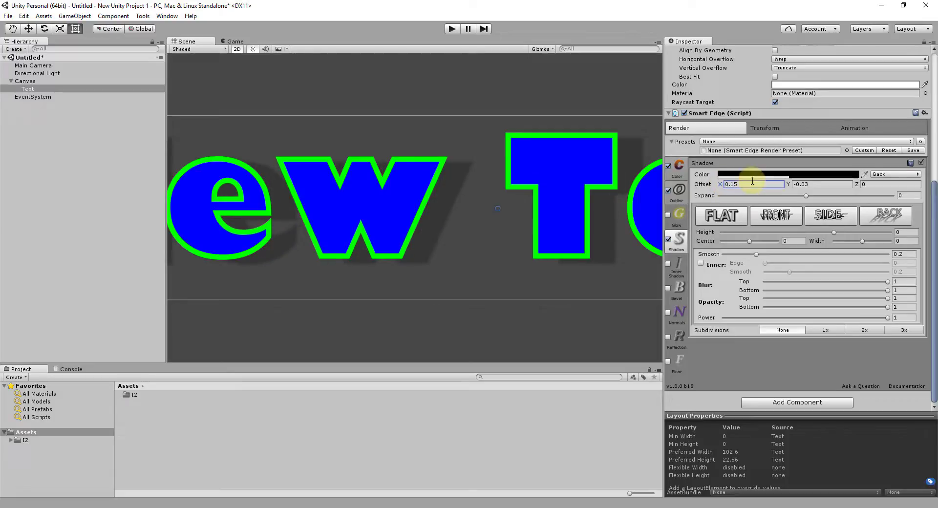
drag(792, 186, 793, 187)
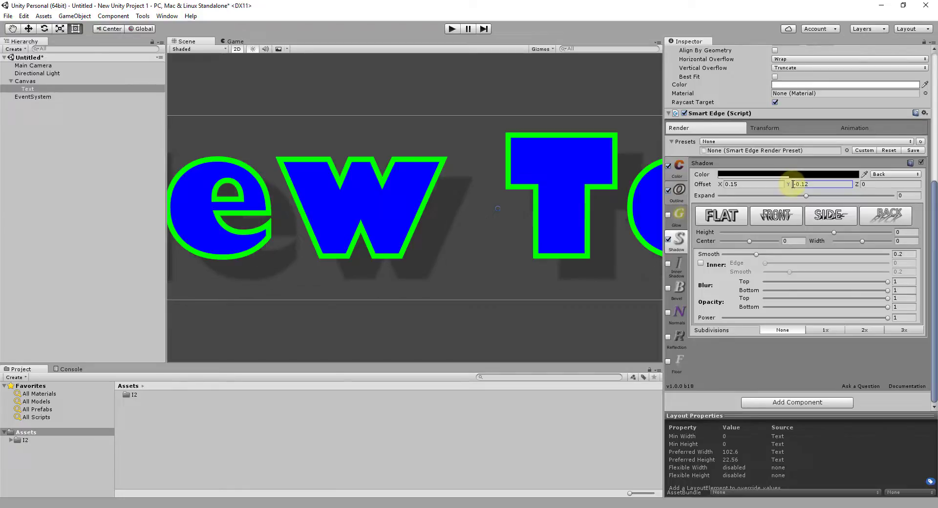
Soften the shadow by setting its main Smooth value to 0.56 and view the effect on the whole text
drag(756, 254, 835, 260)
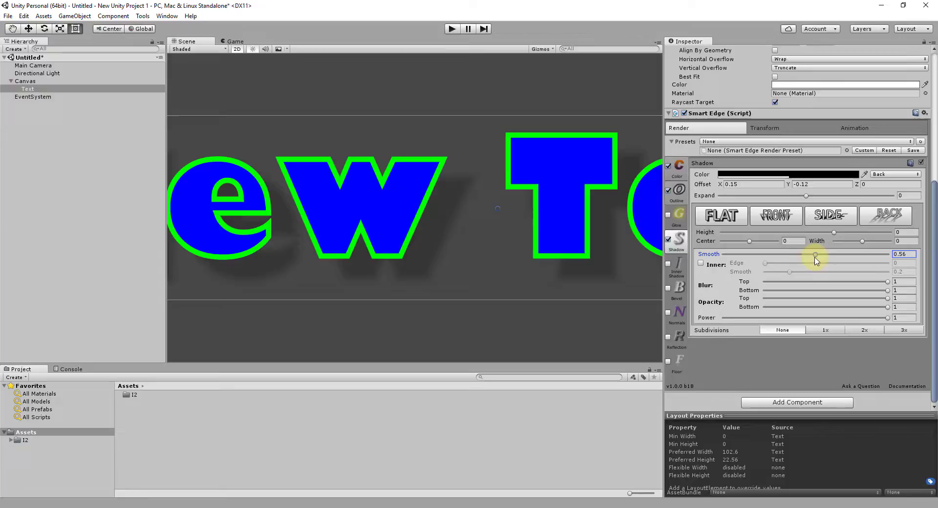
scroll(503, 192, down, 1)
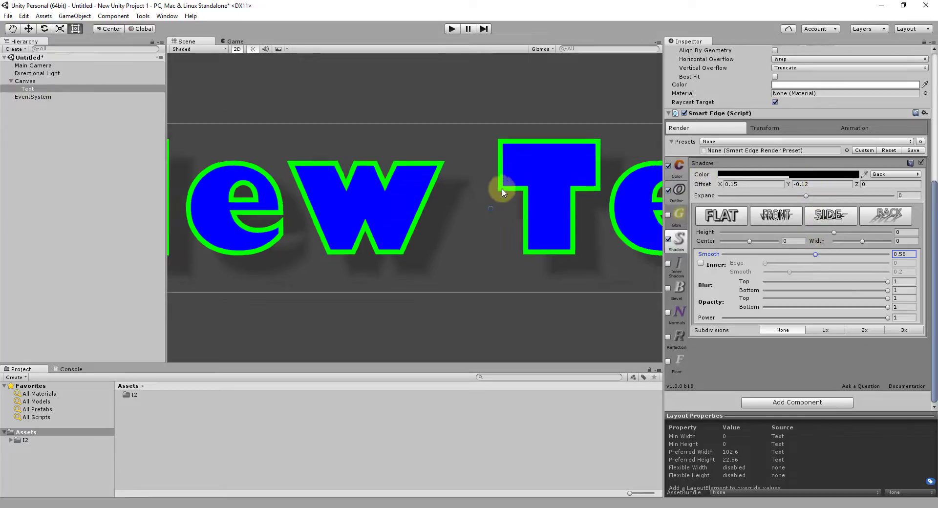
scroll(503, 192, down, 3)
middle_drag(526, 194, 493, 164)
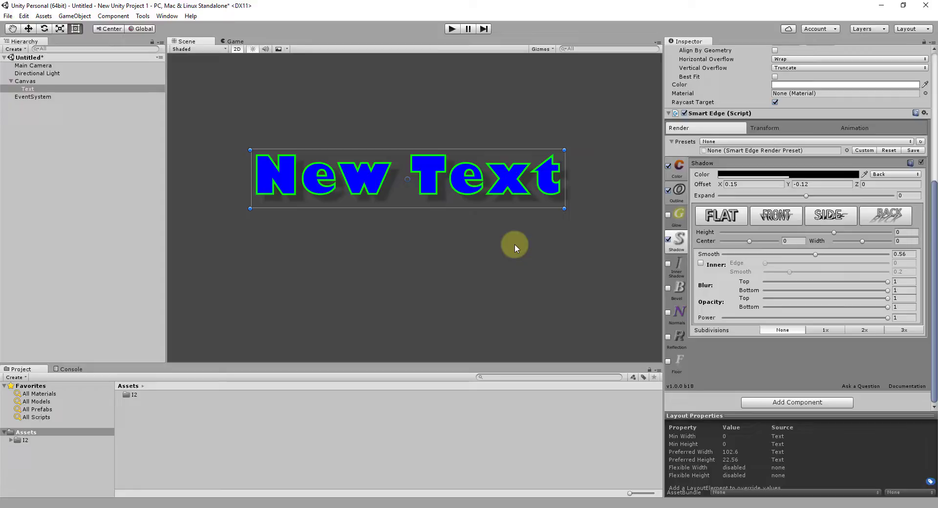
Try the Bricks render preset on the text and inspect the brick letters up close
click(713, 141)
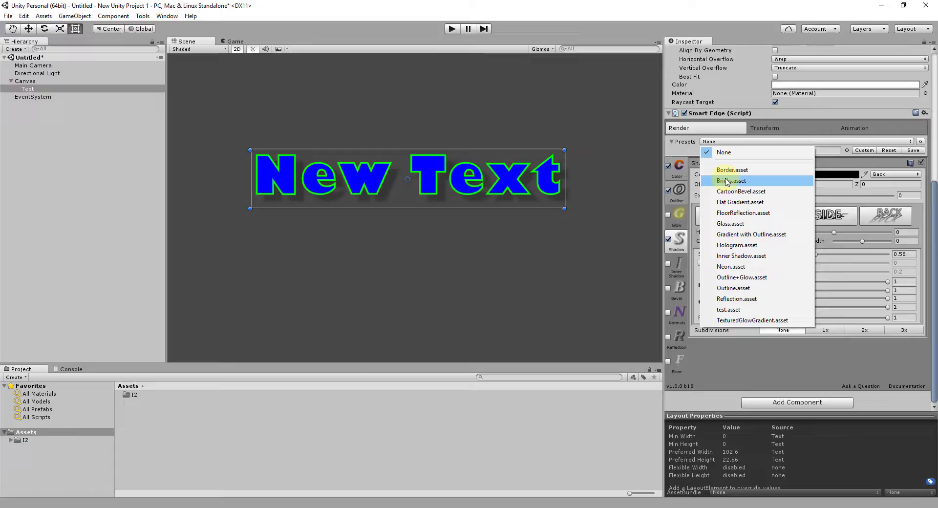
click(729, 181)
scroll(447, 196, up, 8)
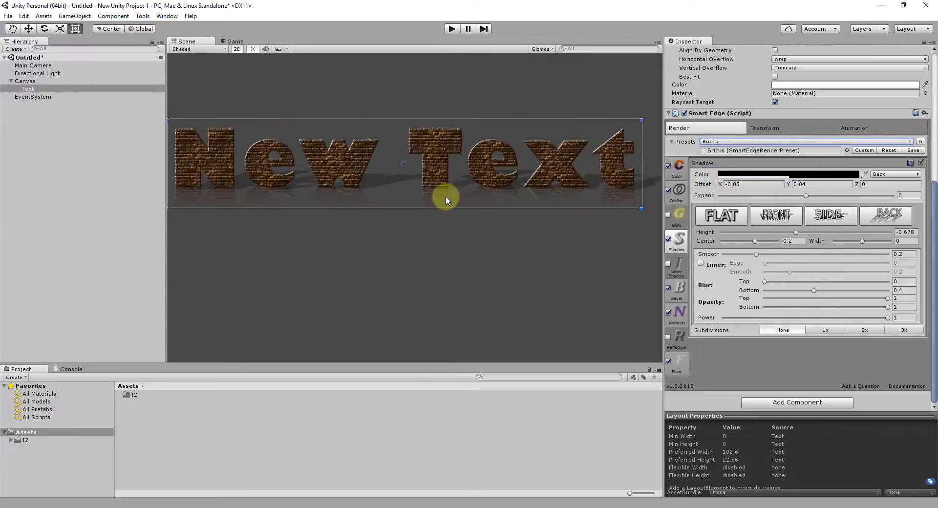
middle_drag(445, 195, 436, 251)
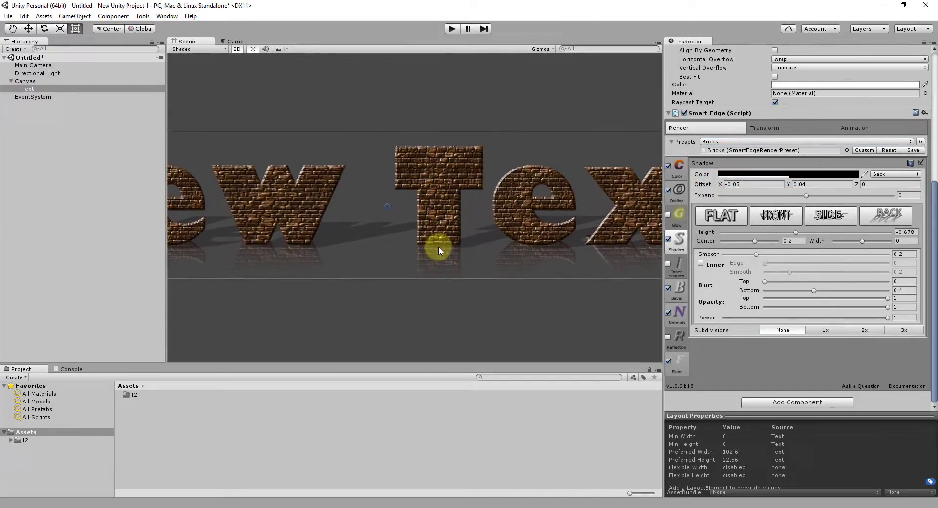
scroll(438, 247, up, 1)
Try the CartoonBevel render preset on the text, followed by the Hologram preset
click(713, 142)
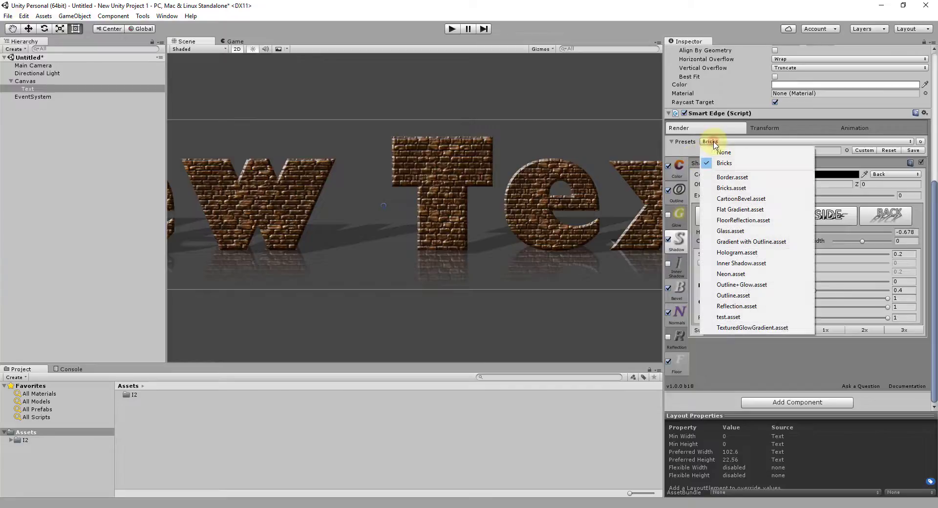
click(733, 199)
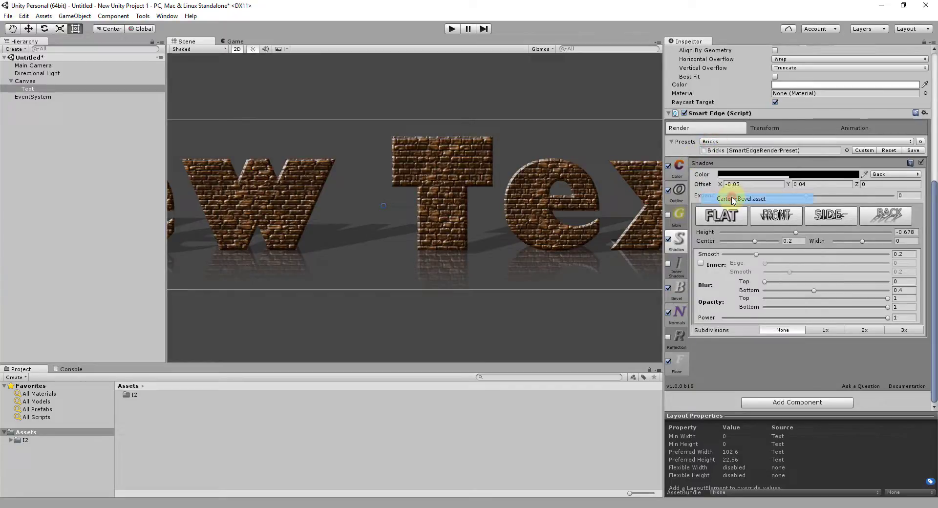
click(728, 174)
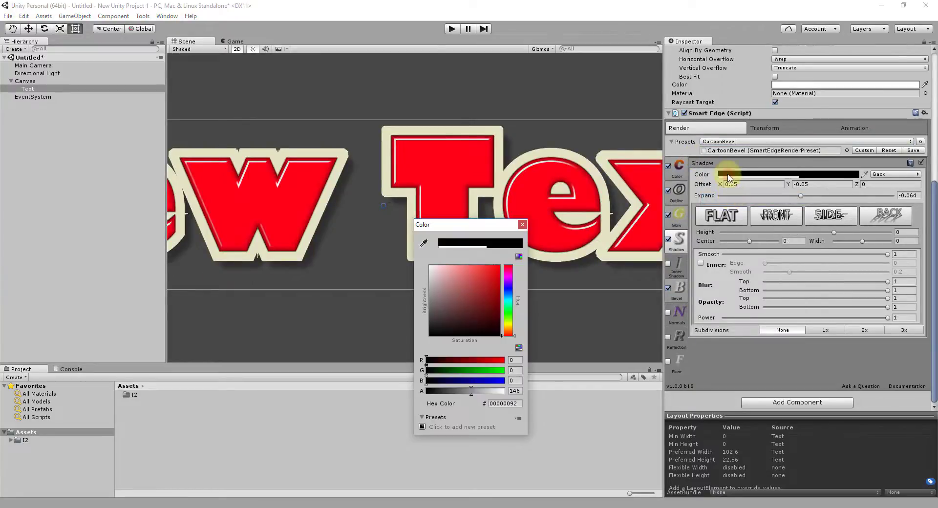
click(725, 143)
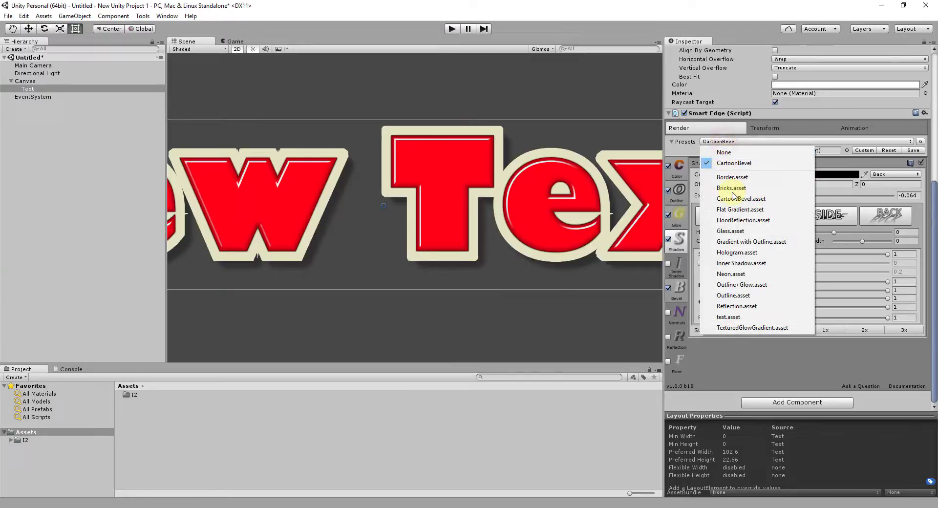
click(734, 254)
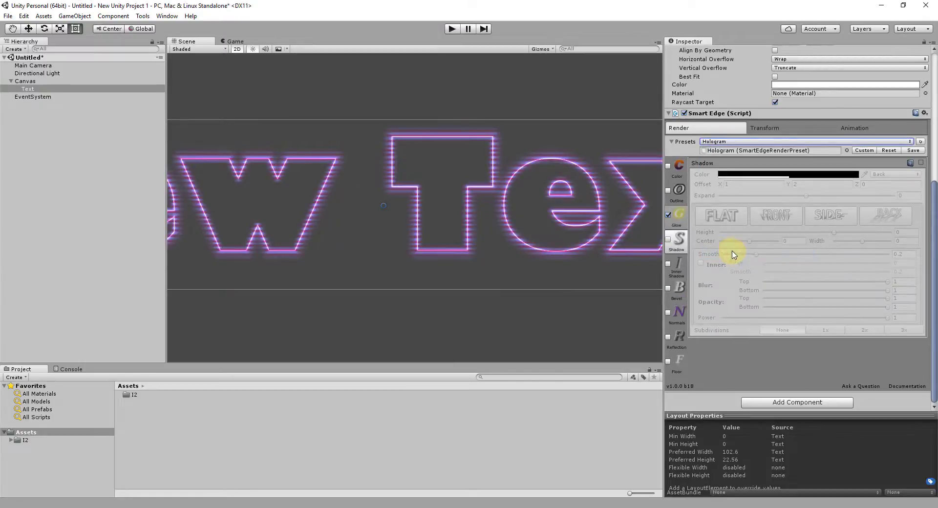
Set the render preset back to None and deselect the text to view it without its frame
click(726, 141)
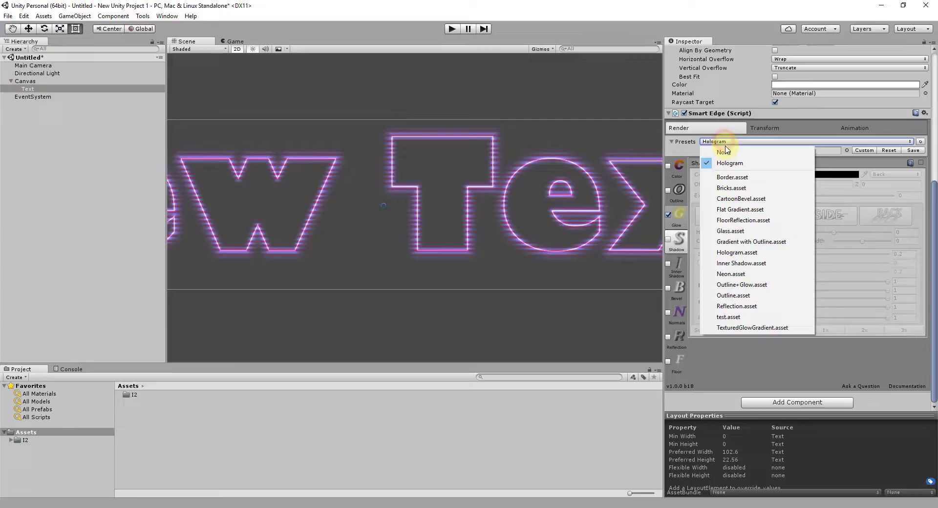
click(725, 151)
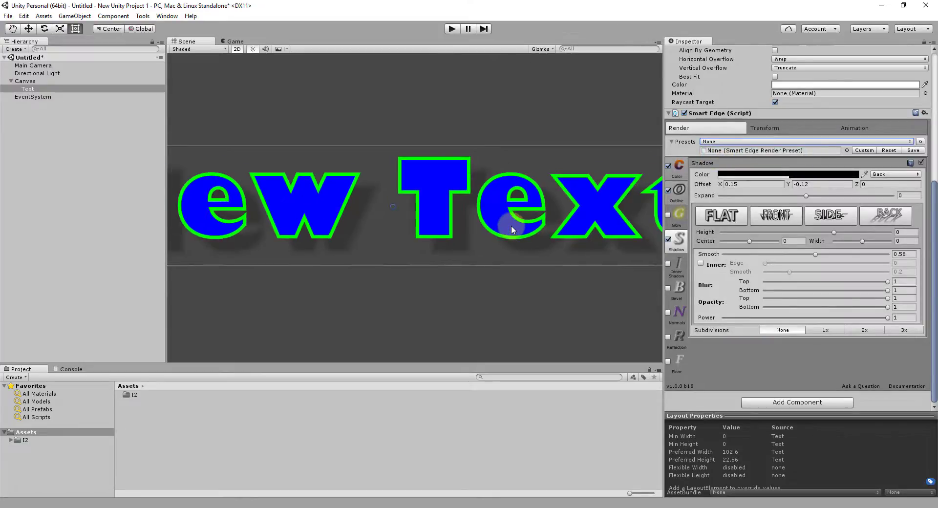
scroll(511, 227, down, 4)
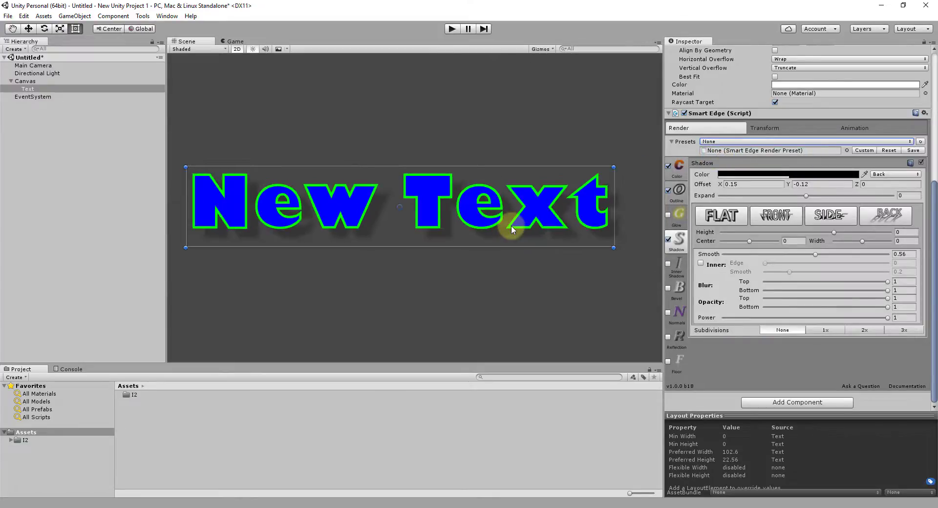
click(514, 272)
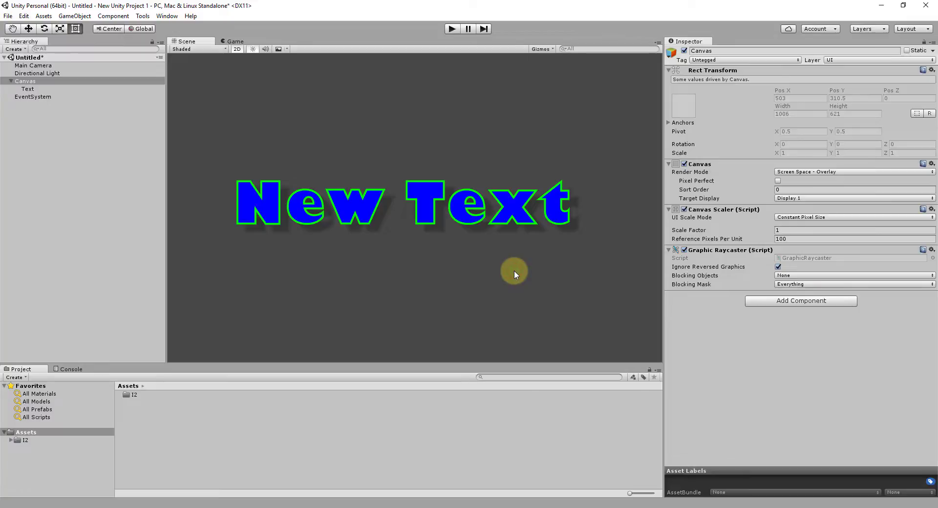